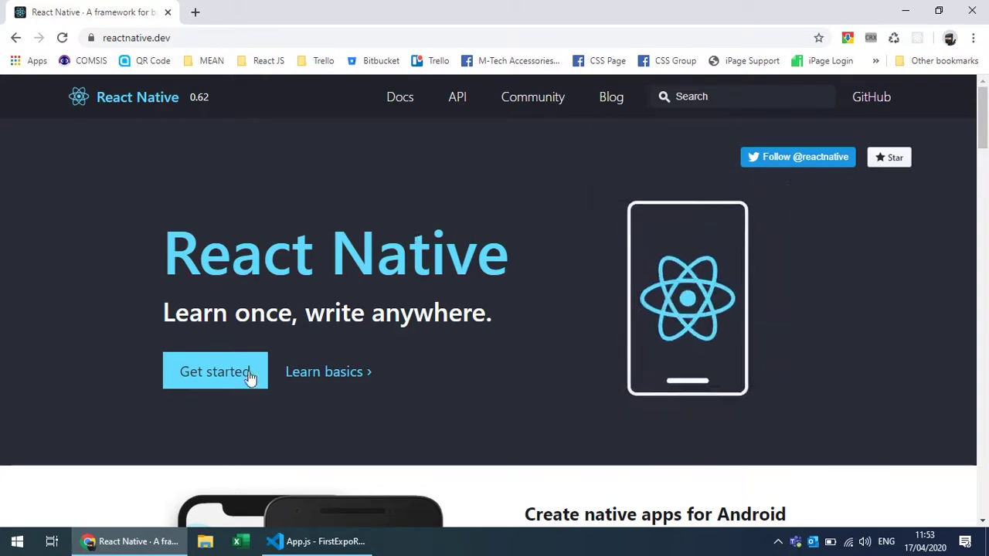
# Step: Open the "Setting up the development environment" page in the React Native docs and show the React Native CLI Quickstart instructions
pyautogui.click(212, 377)
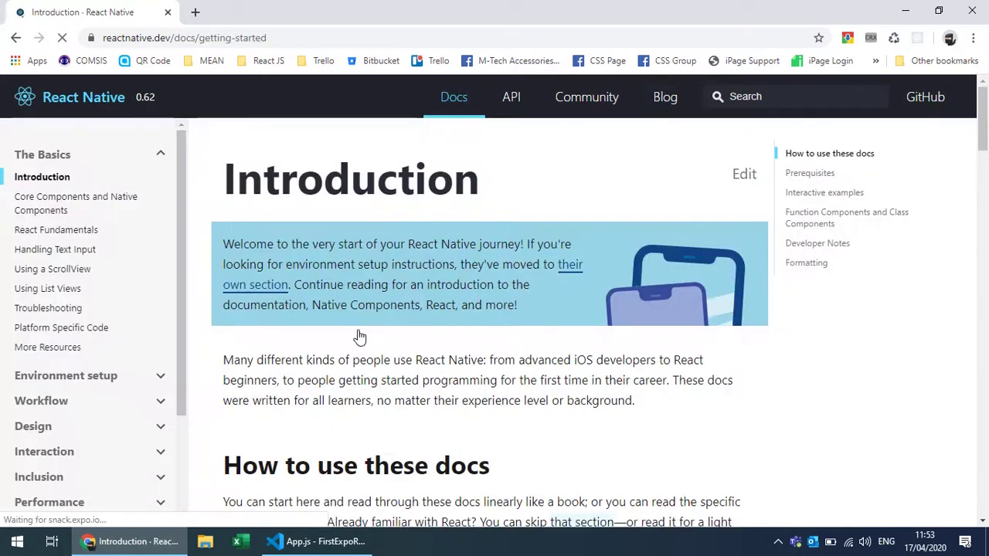
pyautogui.click(79, 378)
pyautogui.click(55, 408)
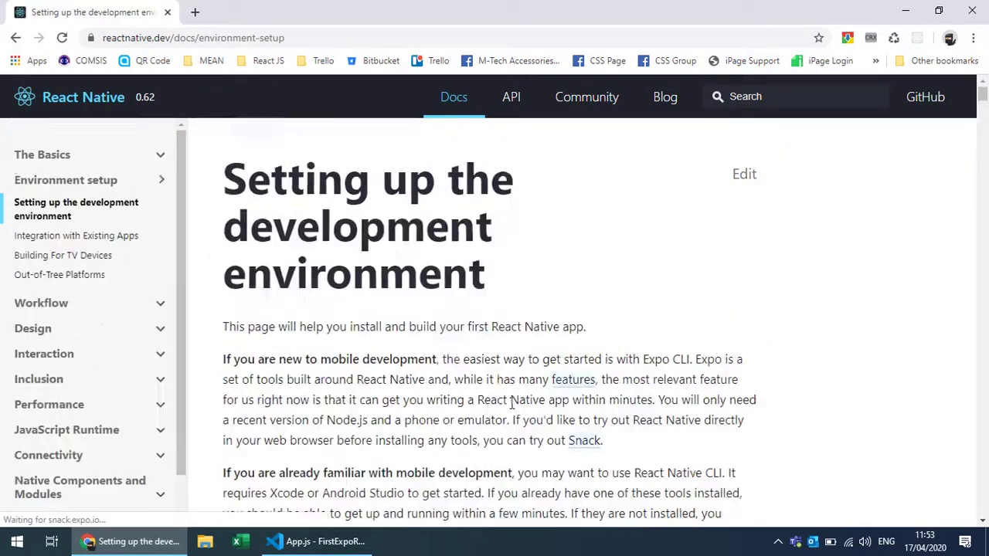
pyautogui.scroll(-4, 510, 411)
pyautogui.scroll(-2, 402, 405)
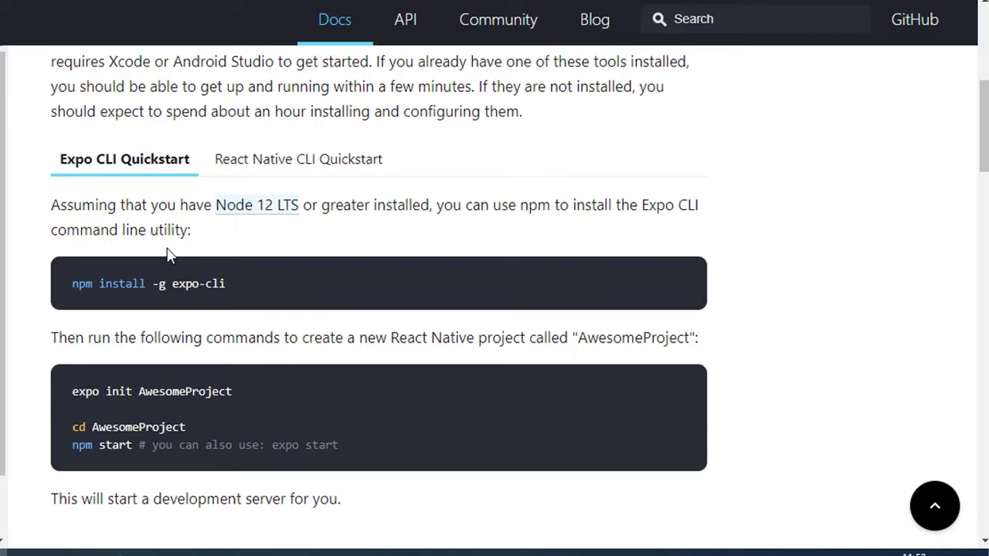
pyautogui.click(278, 171)
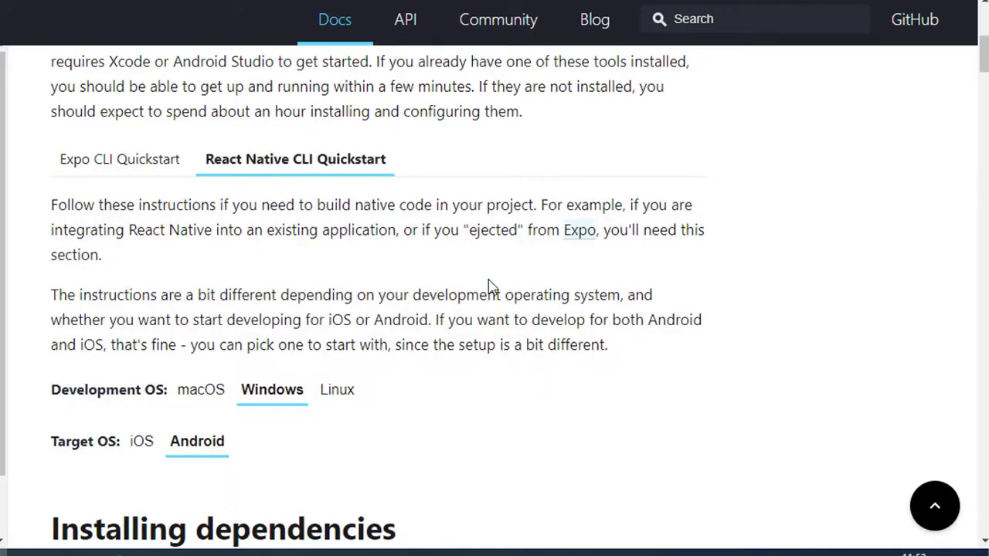
# Step: Examine the dependencies section for Windows and Android, including the Chocolatey command that installs Node, Python2 and the JDK
pyautogui.scroll(-1, 709, 322)
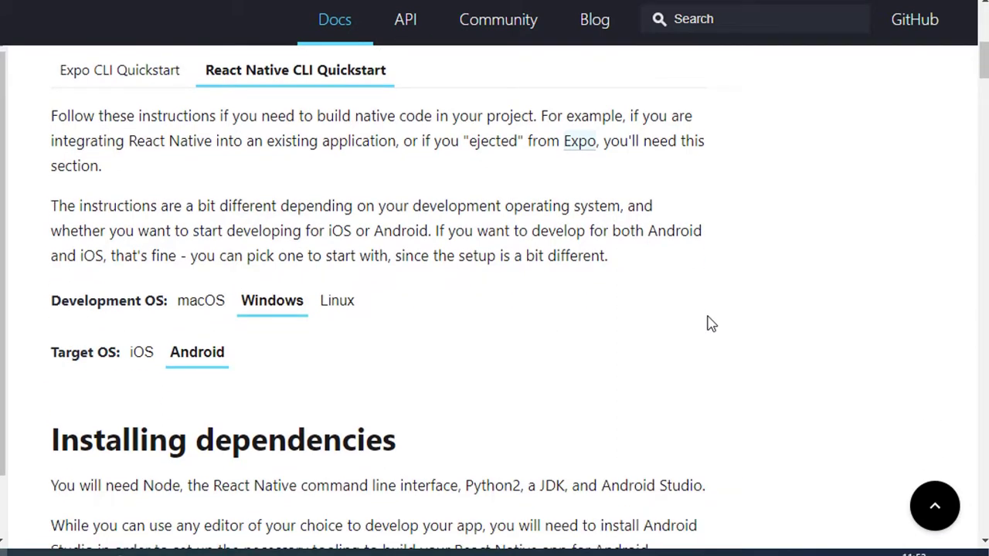
pyautogui.scroll(-1, 710, 323)
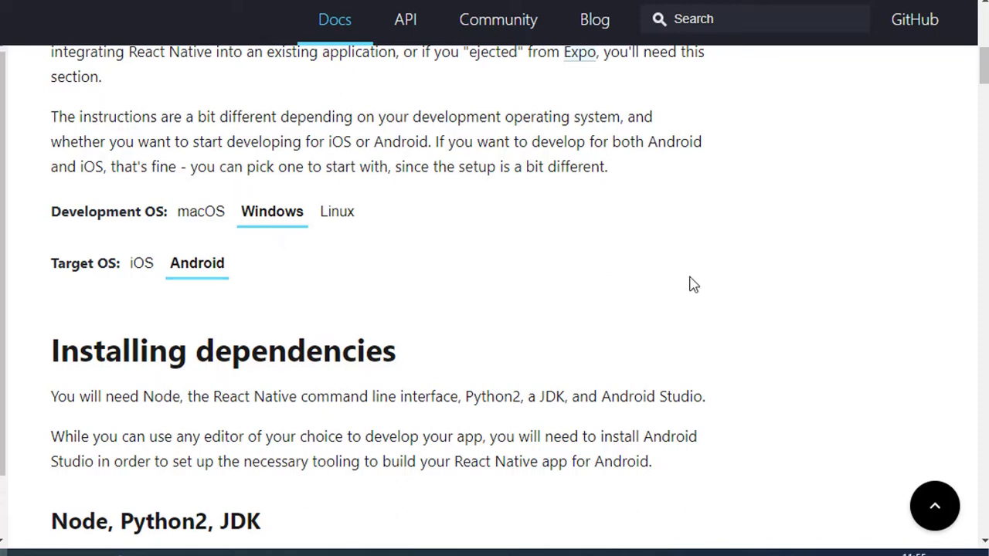
pyautogui.scroll(-2, 678, 267)
pyautogui.scroll(-1, 684, 259)
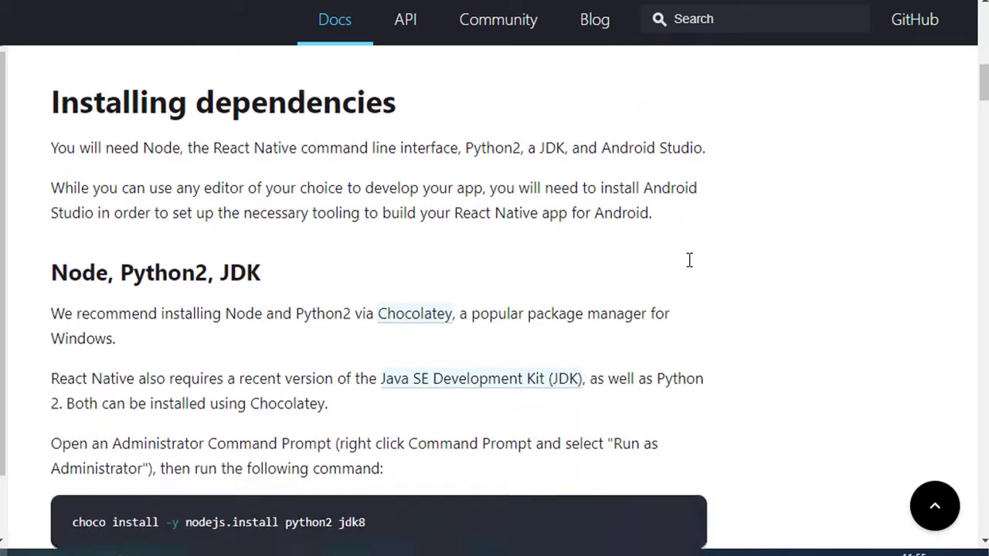
pyautogui.scroll(-1, 705, 269)
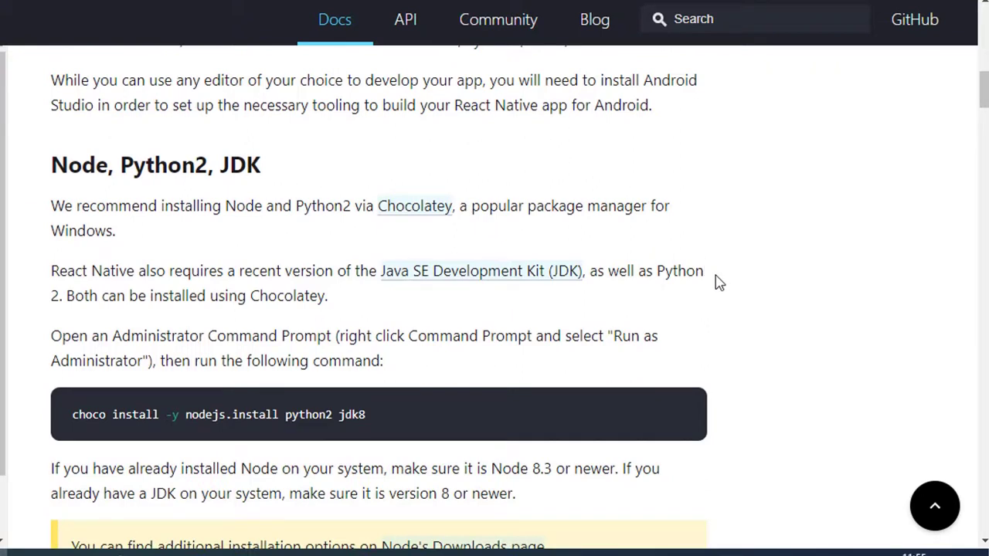
pyautogui.scroll(-1, 725, 283)
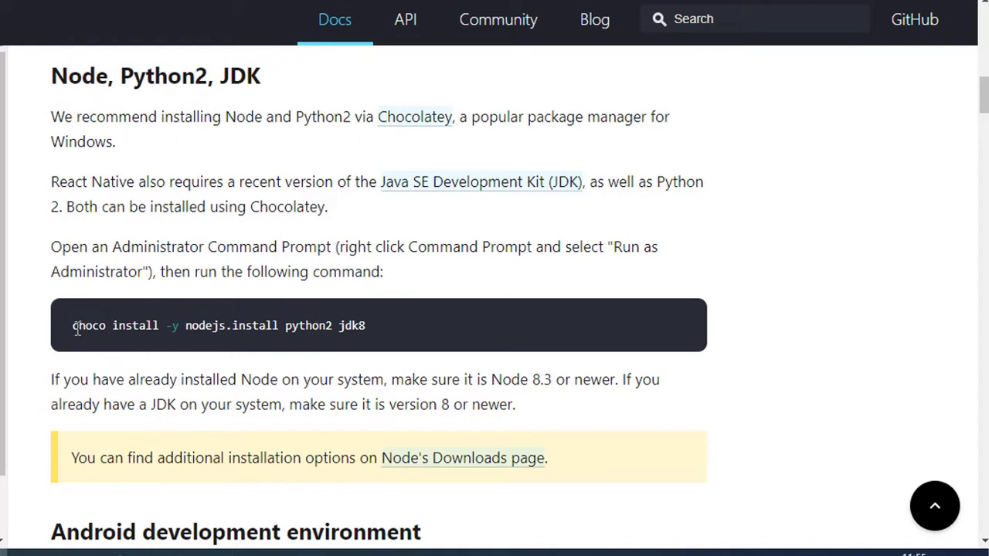
pyautogui.moveTo(73, 328); pyautogui.dragTo(370, 330)
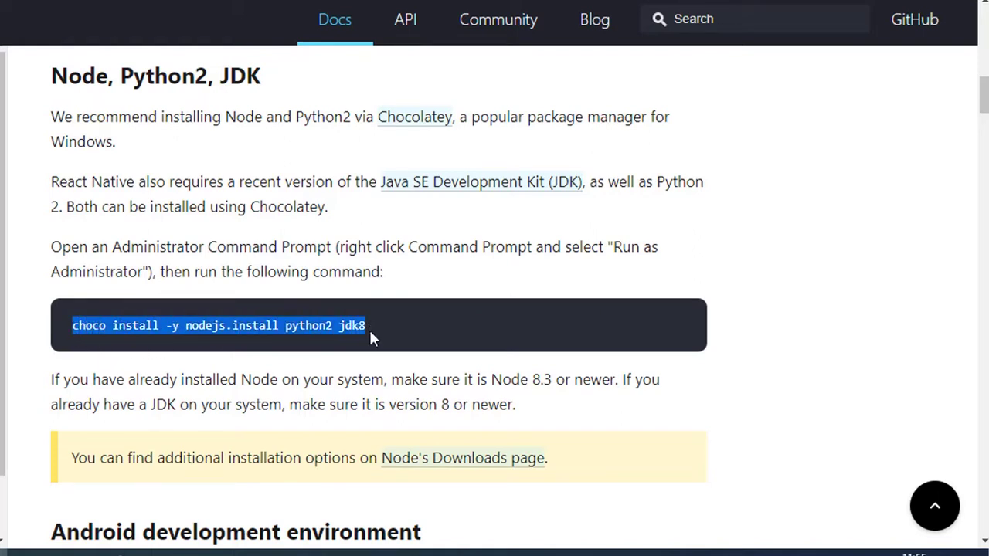
pyautogui.click(725, 338)
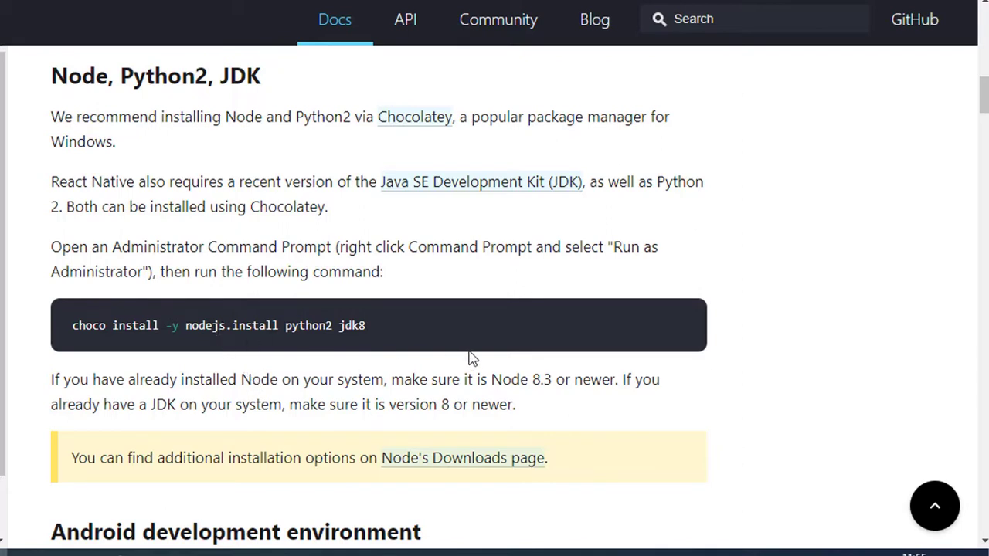
# Step: Read the Android development environment section, checking which components to include when installing Android Studio, including Android Virtual Device
pyautogui.scroll(-2, 765, 323)
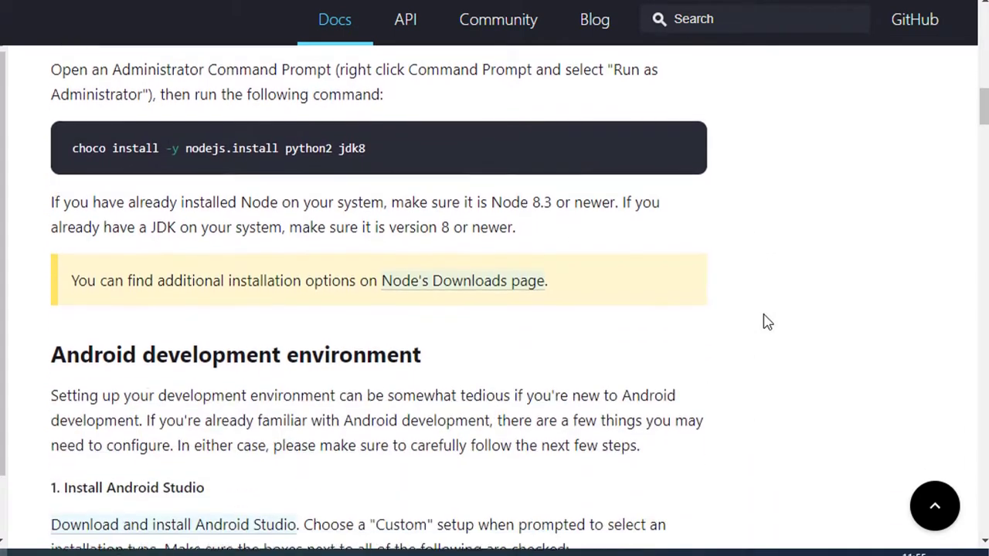
pyautogui.scroll(-3, 765, 322)
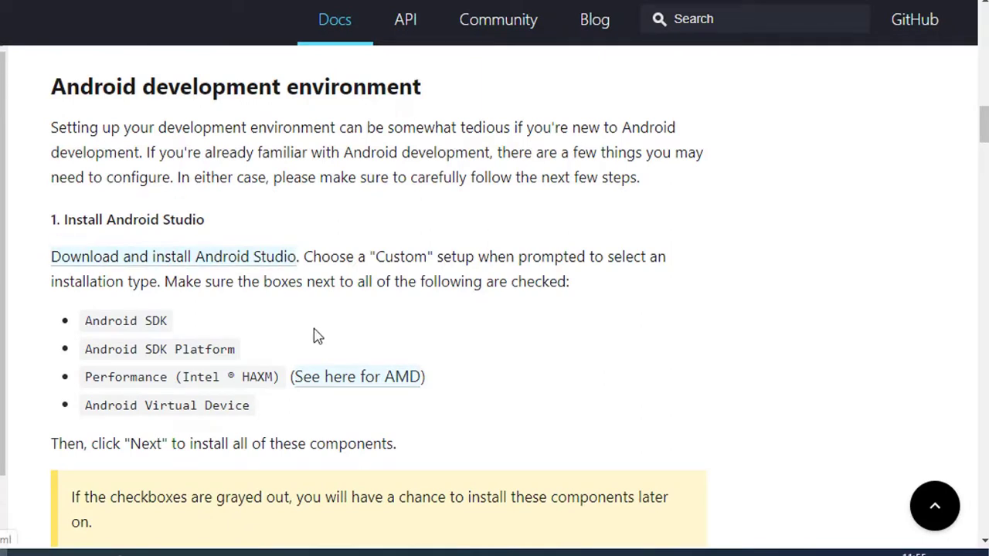
pyautogui.scroll(-1, 657, 345)
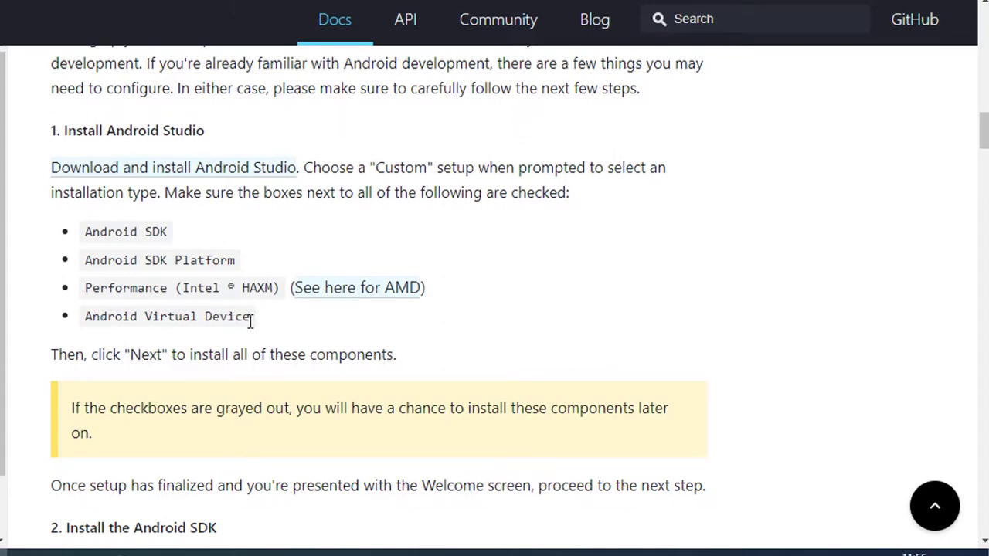
pyautogui.moveTo(252, 322); pyautogui.dragTo(88, 326)
pyautogui.click(106, 323)
pyautogui.moveTo(85, 316); pyautogui.dragTo(256, 325)
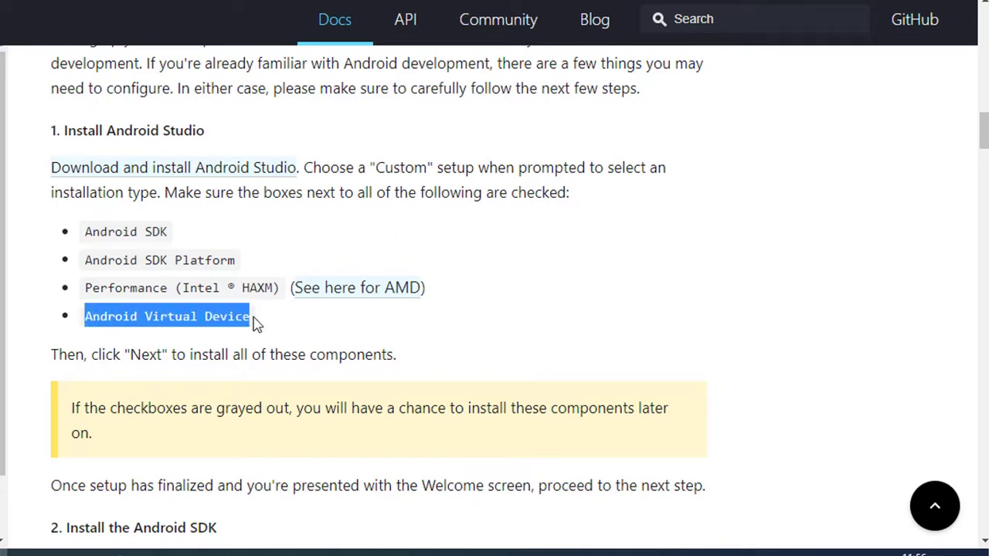
pyautogui.click(208, 317)
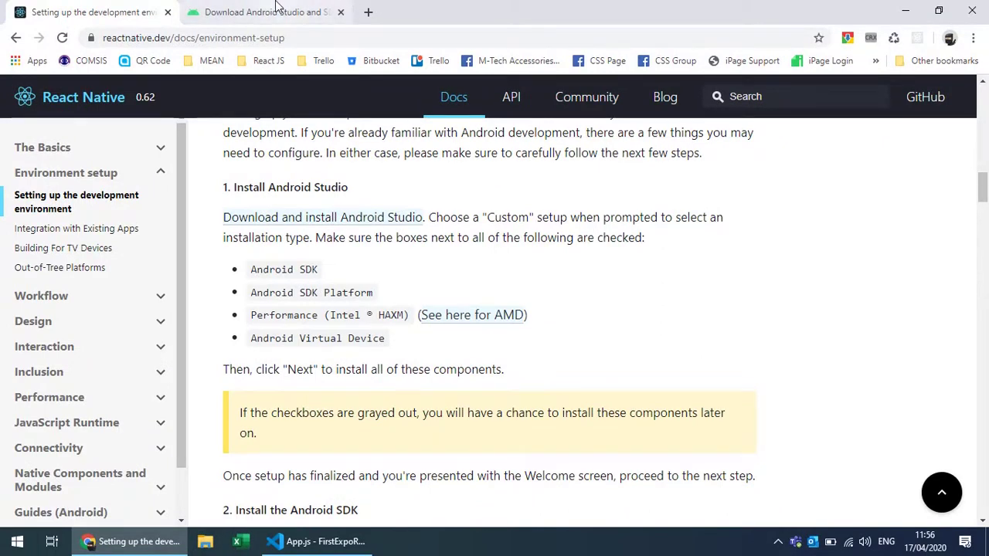
# Step: Look through the Android Studio download page on the Android developers site and return to its download option
pyautogui.click(329, 12)
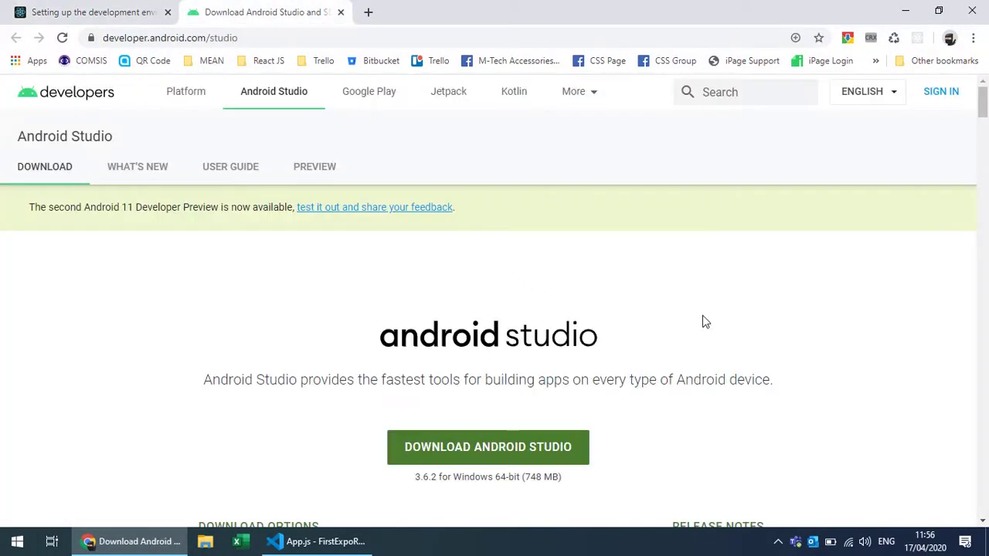
pyautogui.scroll(-2, 703, 318)
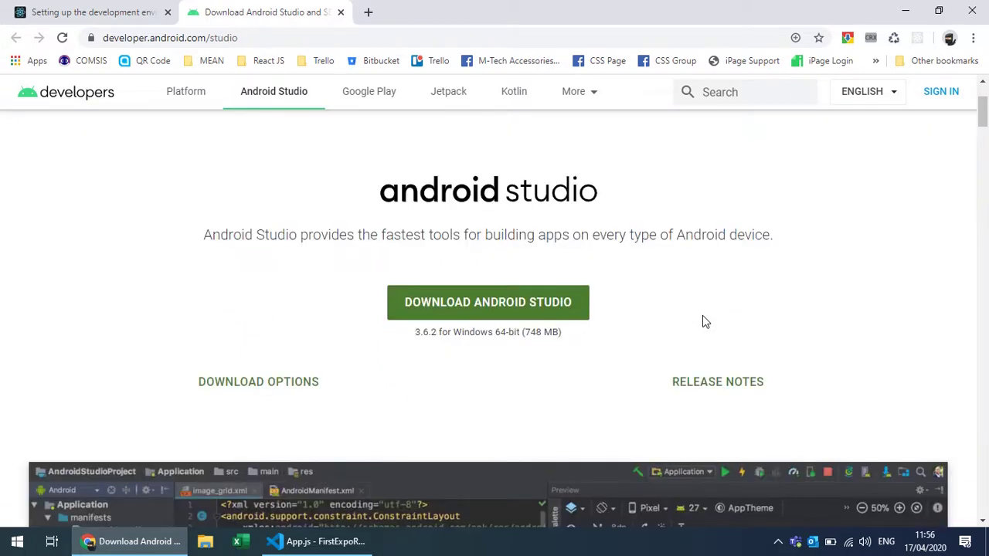
pyautogui.scroll(-3, 702, 321)
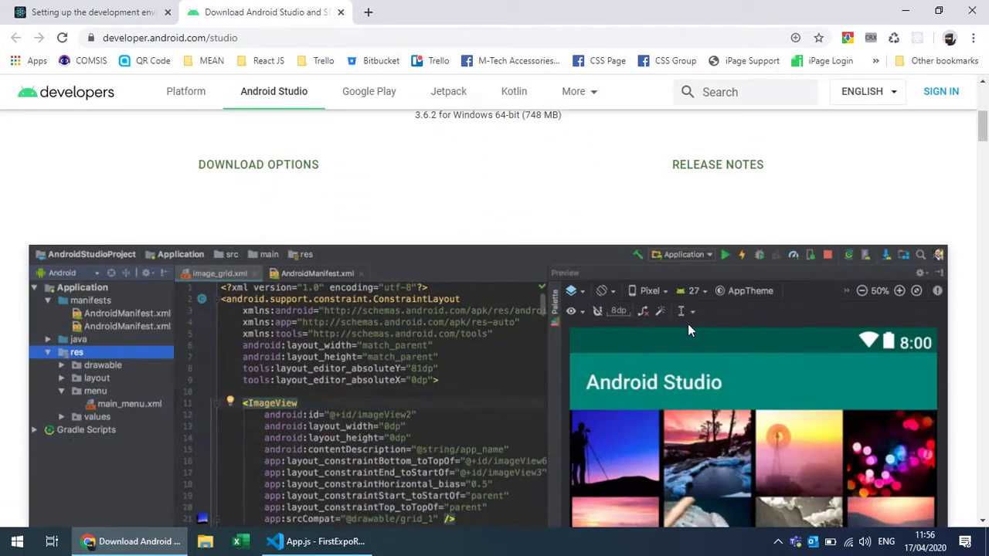
pyautogui.scroll(-10, 688, 324)
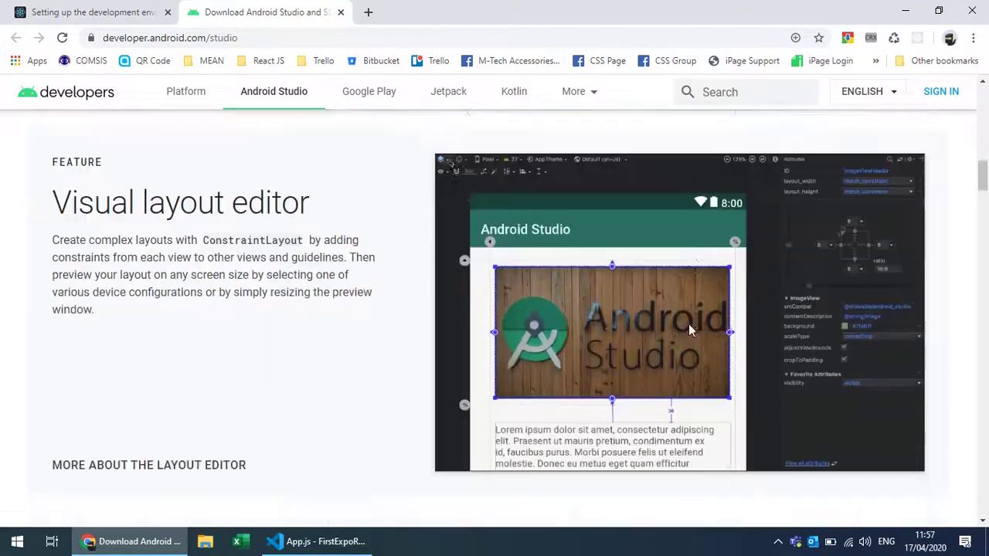
pyautogui.scroll(-5, 689, 324)
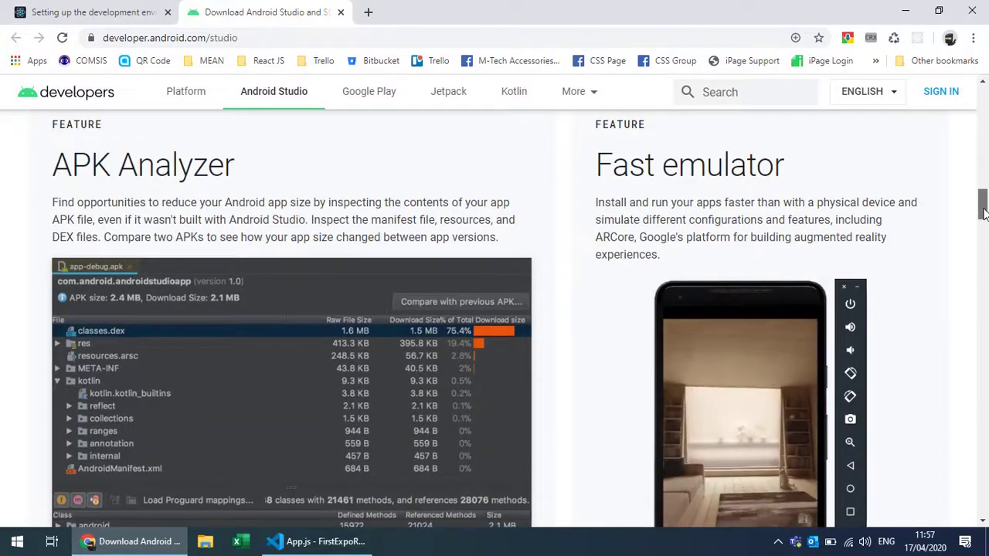
pyautogui.moveTo(983, 213); pyautogui.dragTo(984, 96)
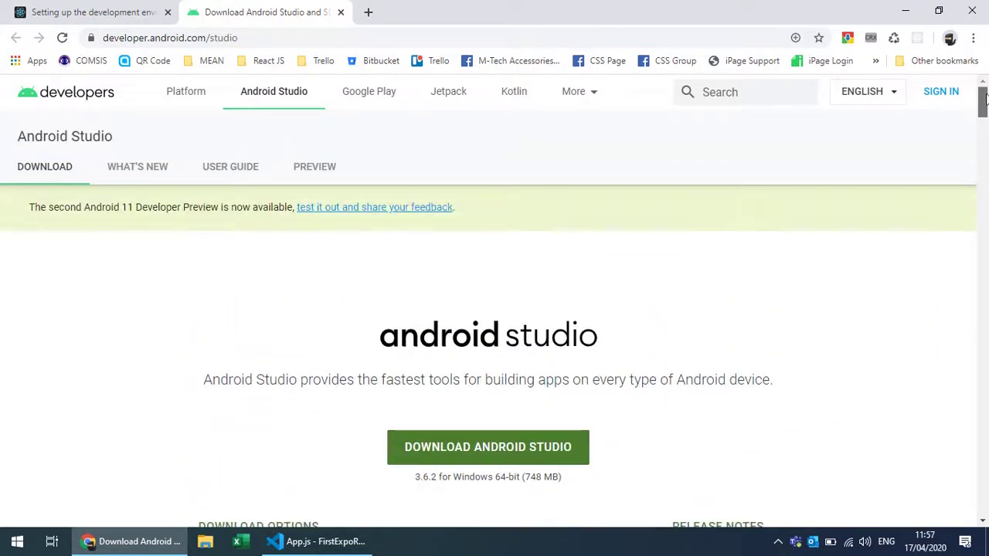
# Step: Return to the React Native environment setup page and launch Android Studio
pyautogui.click(124, 10)
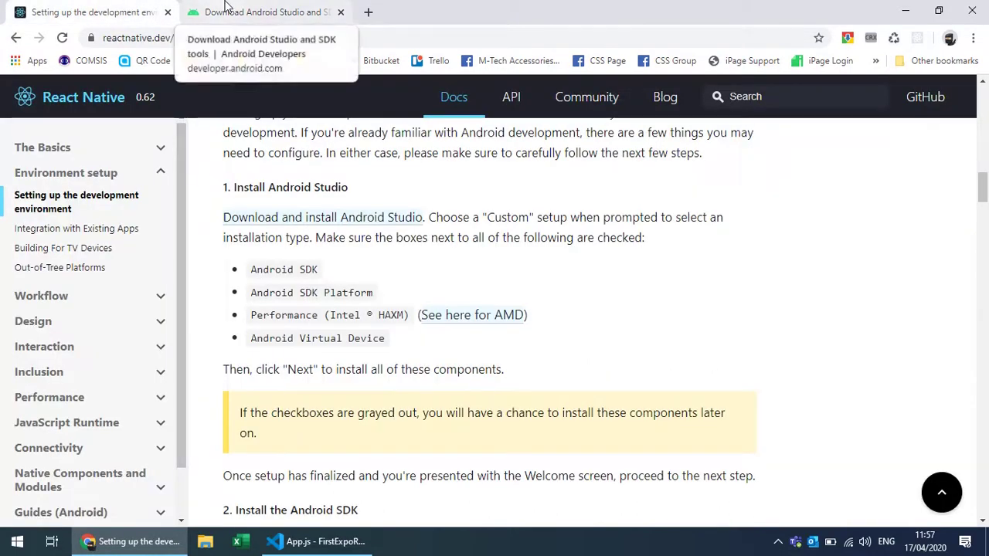
pyautogui.press('super')
pyautogui.click(634, 419)
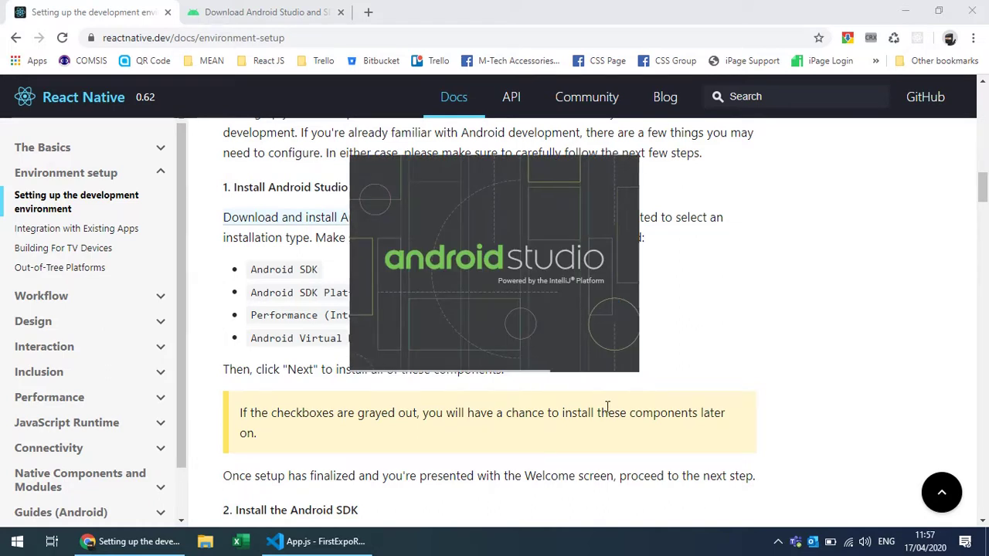
# Step: Read the "Install the Android SDK" section, checking the required SDK version and how to reach the SDK Manager
pyautogui.scroll(-4, 602, 391)
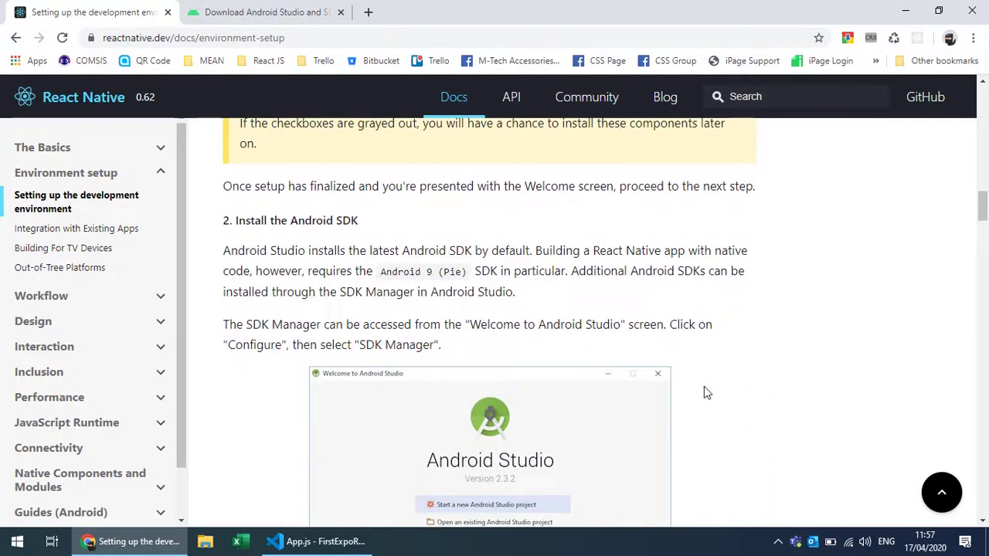
pyautogui.scroll(-1, 704, 394)
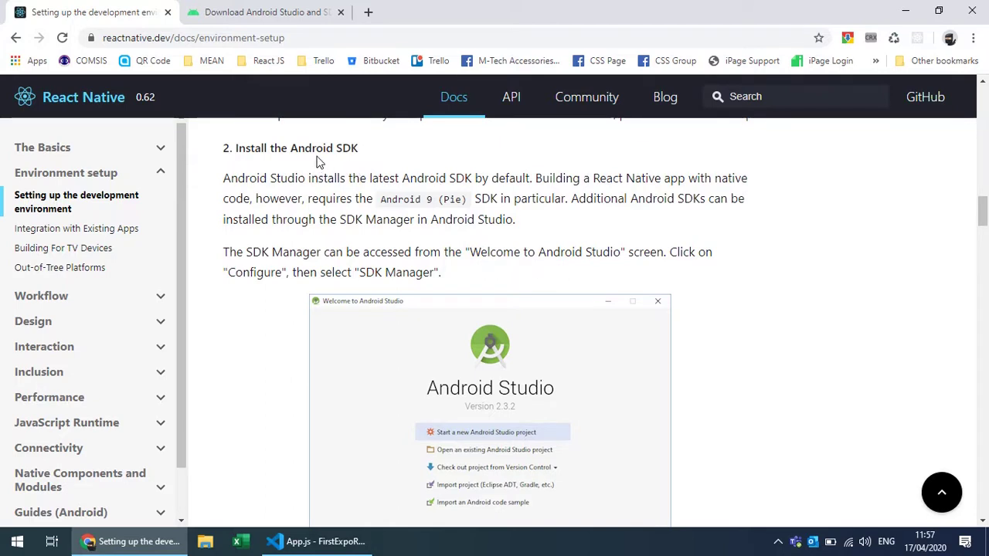
pyautogui.moveTo(307, 201); pyautogui.dragTo(568, 200)
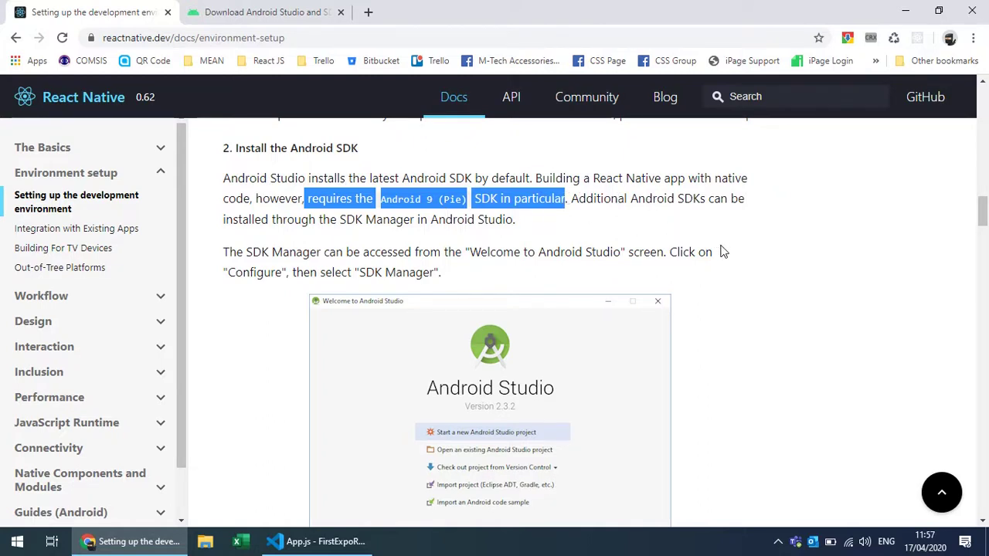
pyautogui.scroll(-2, 722, 251)
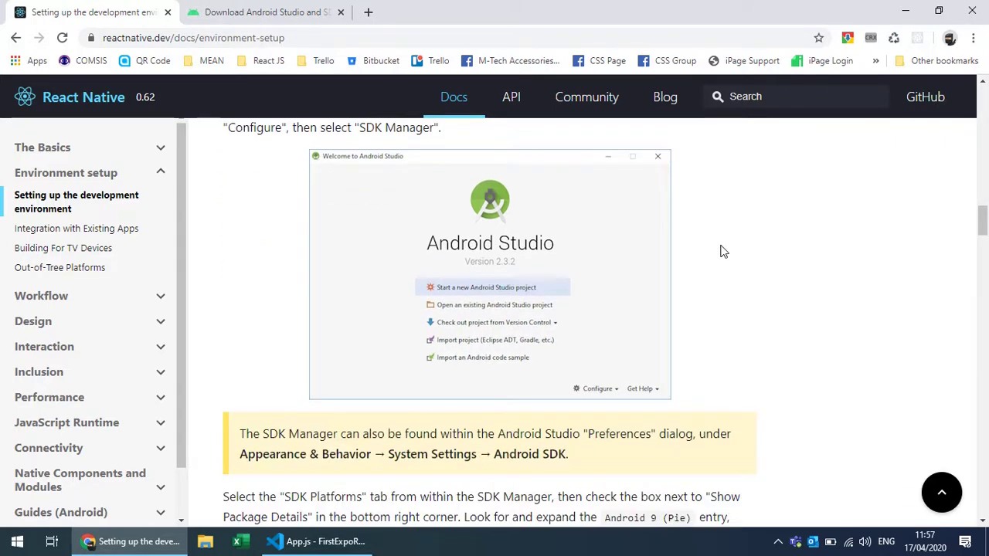
pyautogui.scroll(1, 722, 251)
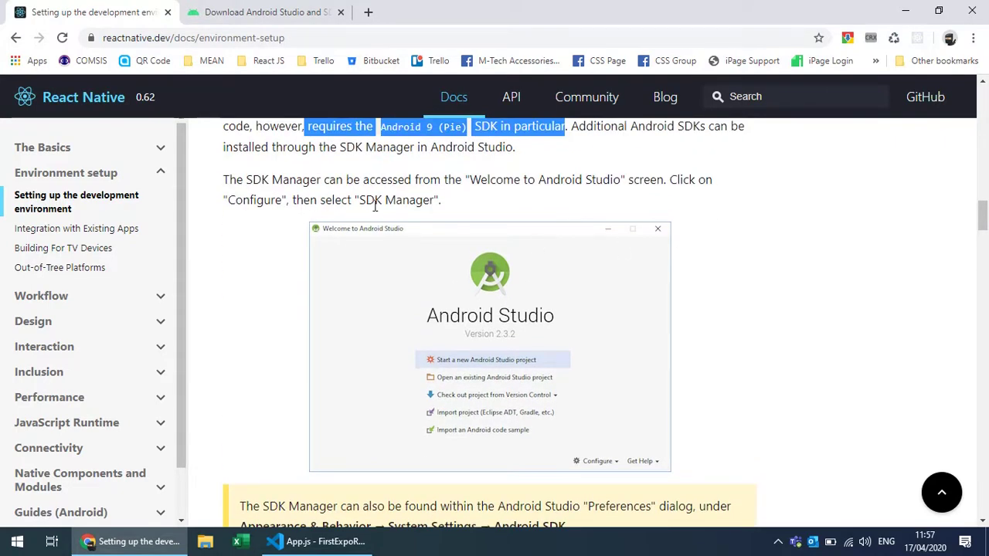
pyautogui.moveTo(361, 201); pyautogui.dragTo(440, 202)
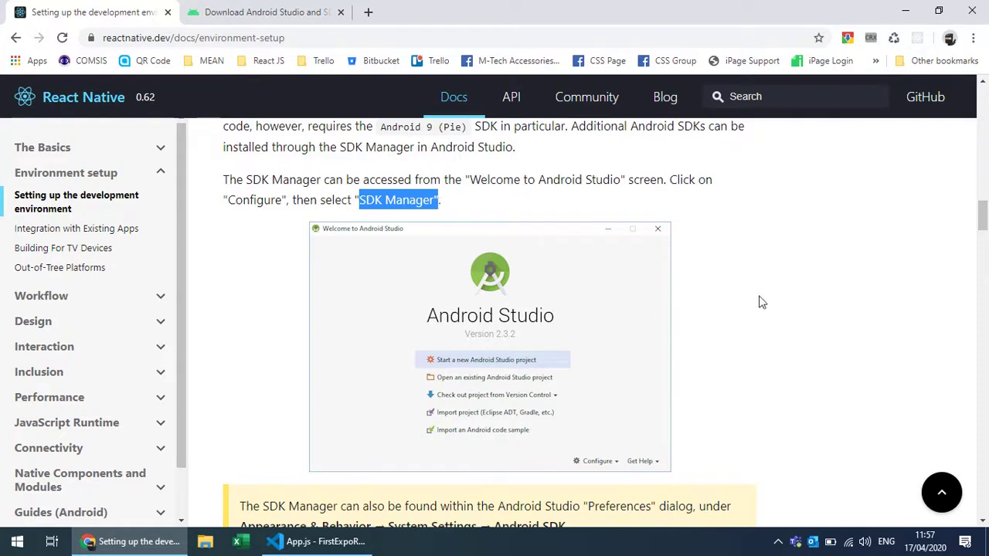
pyautogui.scroll(-3, 768, 330)
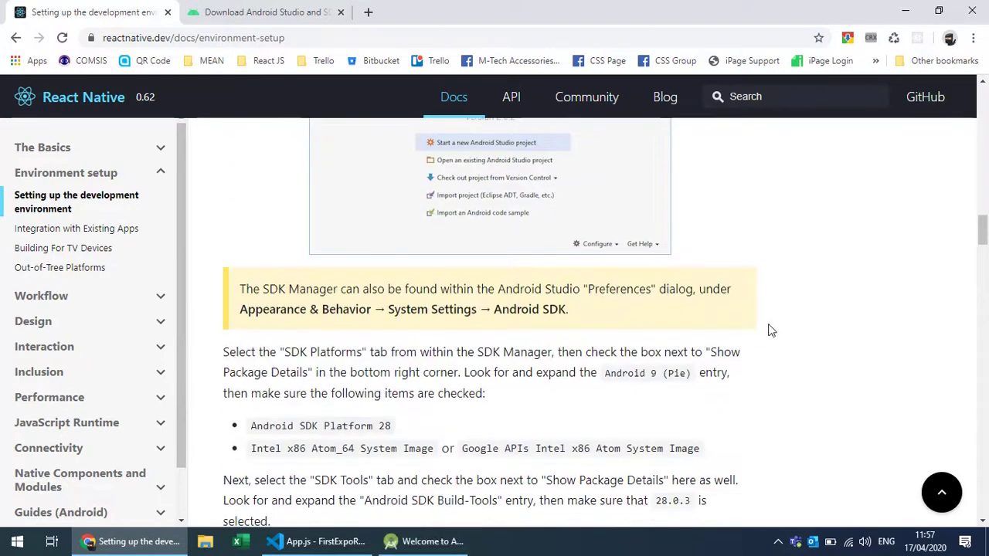
# Step: Review the instructions for configuring the ANDROID_HOME environment variable
pyautogui.scroll(-1, 769, 330)
pyautogui.scroll(-3, 768, 329)
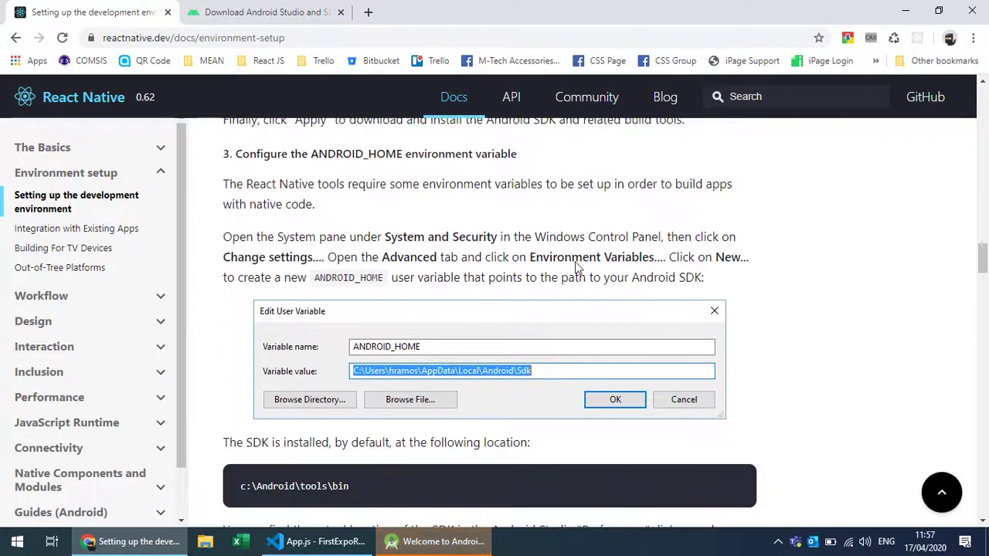
pyautogui.moveTo(317, 154); pyautogui.dragTo(399, 159)
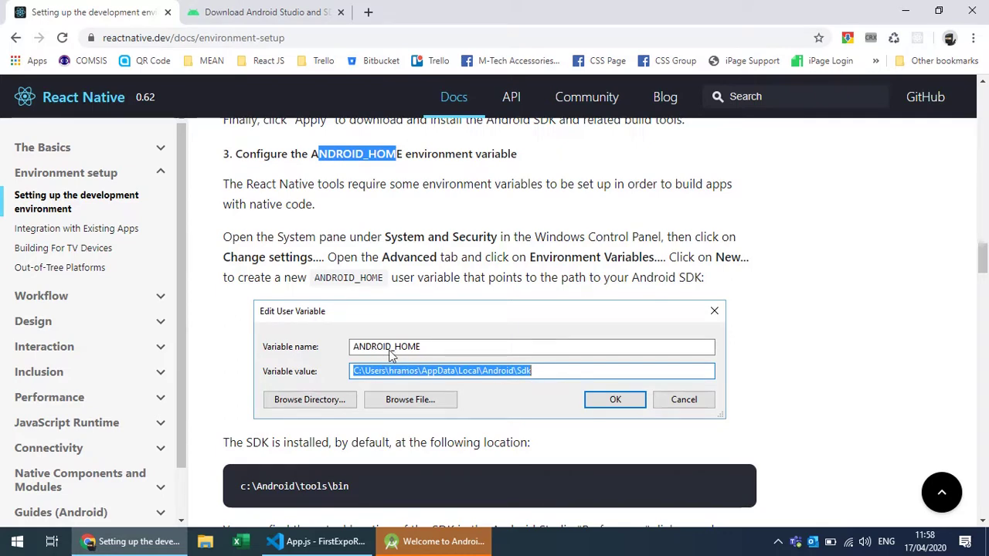
# Step: Search Windows for the environment variable settings and open "Edit the system environment variables"
pyautogui.press('super')
pyautogui.write('envir')
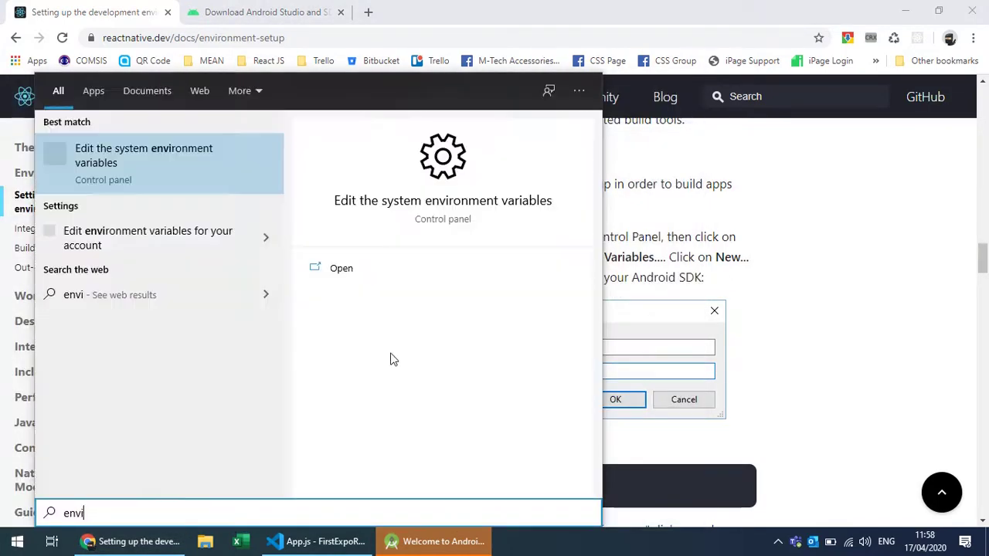
pyautogui.click(338, 274)
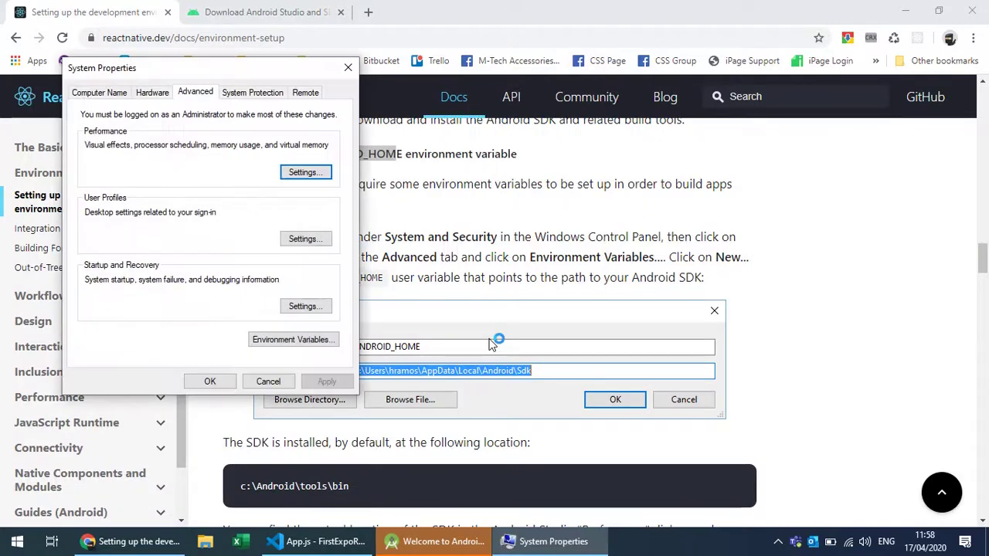
# Step: Open the environment variables list and inspect the existing ANDROID_HOME user variable's name and value without changing them
pyautogui.click(313, 345)
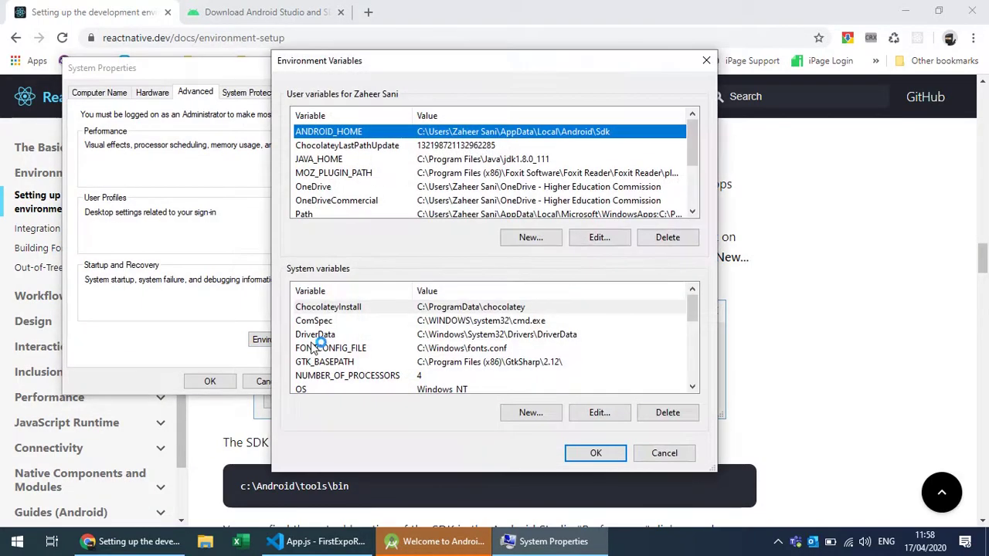
pyautogui.doubleClick(356, 135)
pyautogui.moveTo(370, 248); pyautogui.dragTo(454, 255)
pyautogui.click(455, 255)
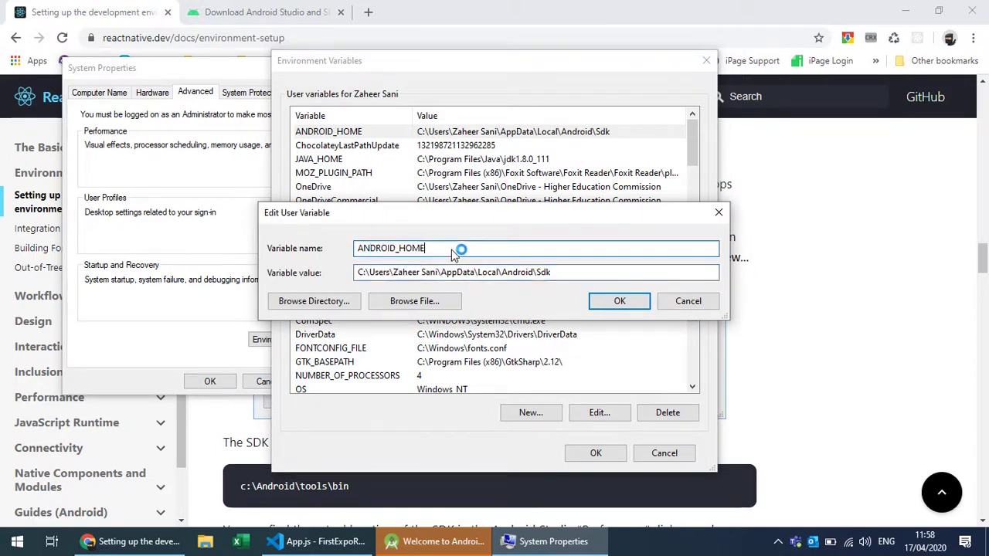
pyautogui.click(689, 301)
# Step: Try creating a new user variable named ANDROID_HOME, copying the name from the setup page, and cancel out of the system properties
pyautogui.click(535, 237)
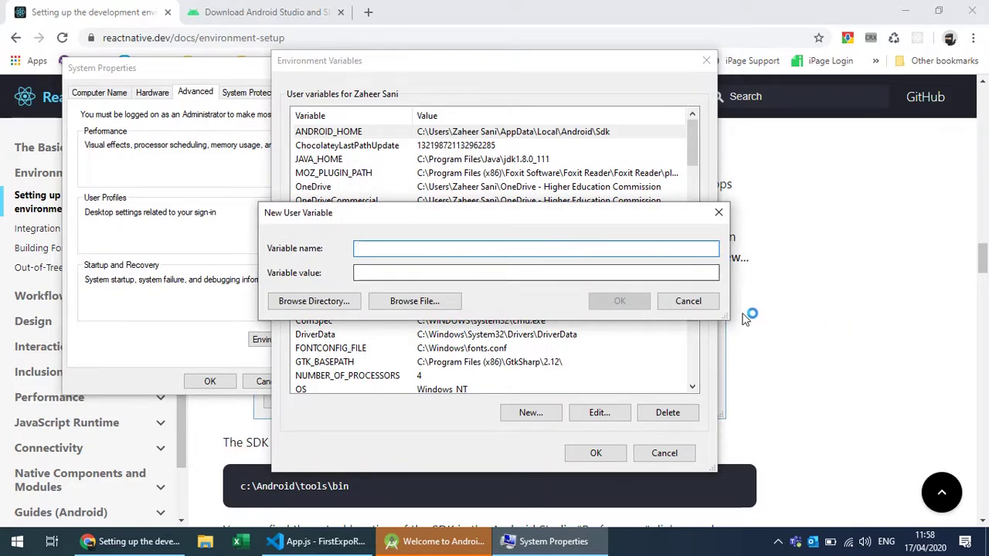
pyautogui.click(769, 267)
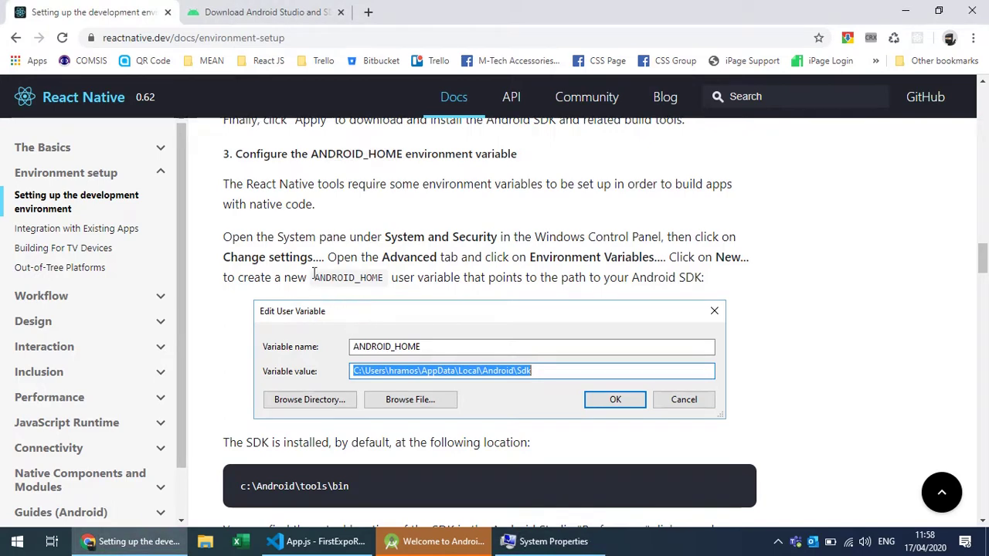
pyautogui.moveTo(316, 279); pyautogui.dragTo(385, 279)
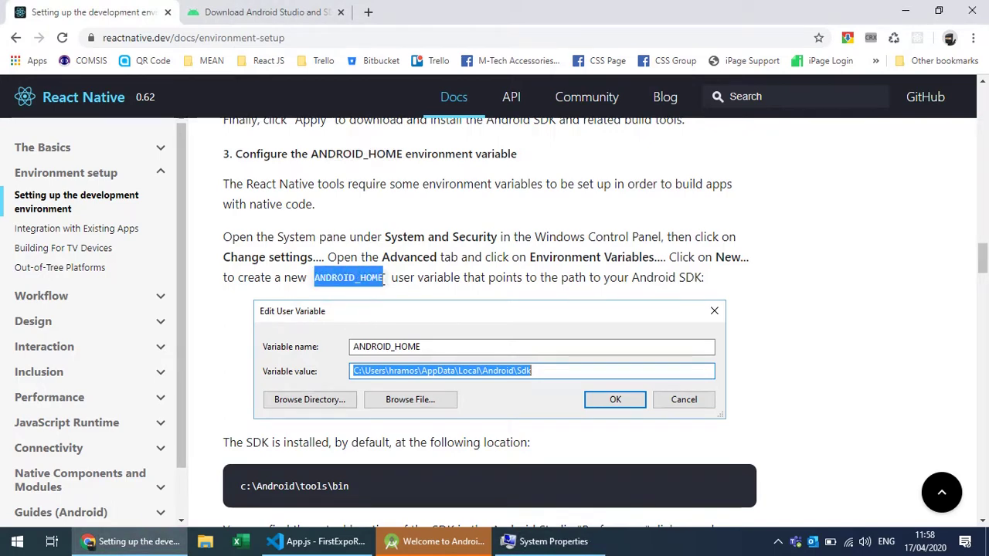
pyautogui.hotkey('ctrl', 'c')
pyautogui.hotkey('alt', 'Tab')
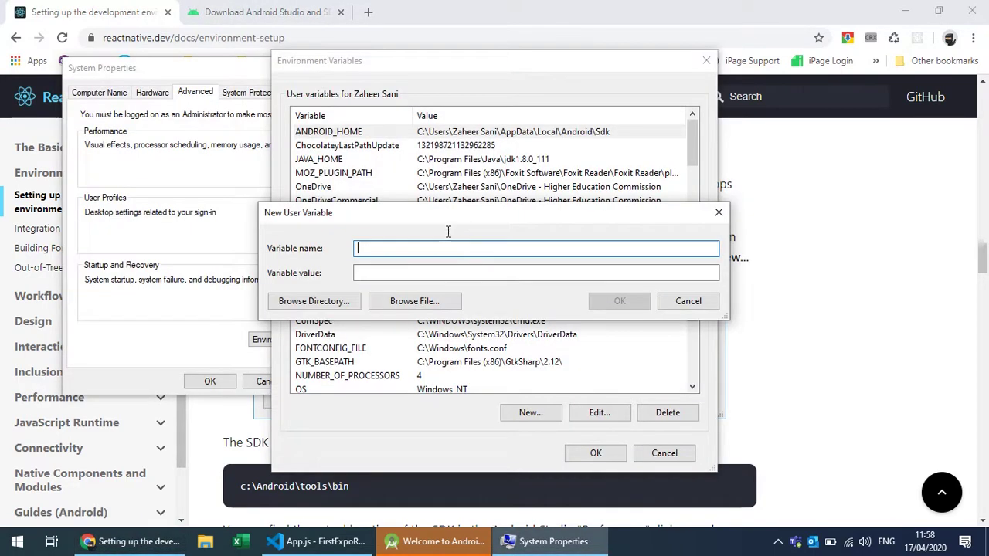
pyautogui.hotkey('ctrl', 'v')
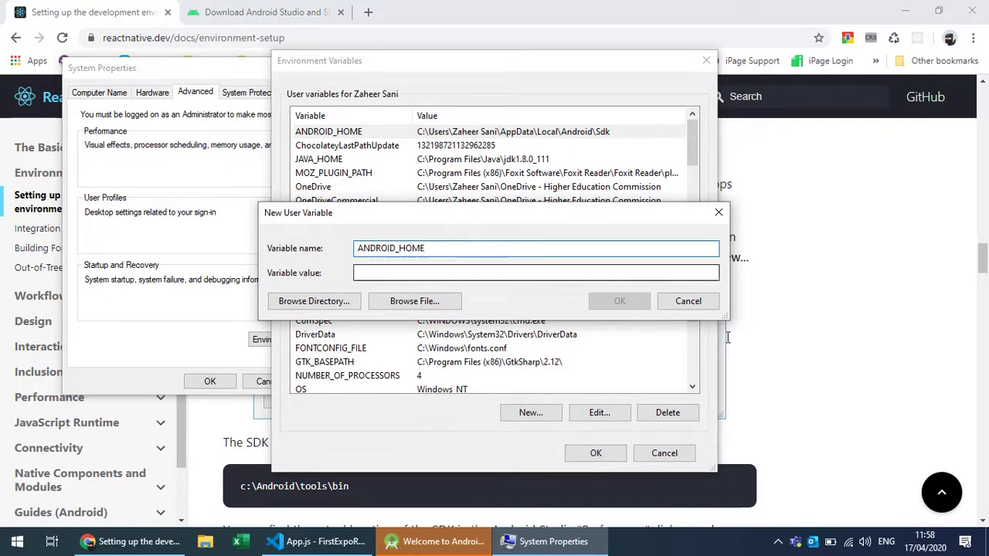
pyautogui.click(683, 302)
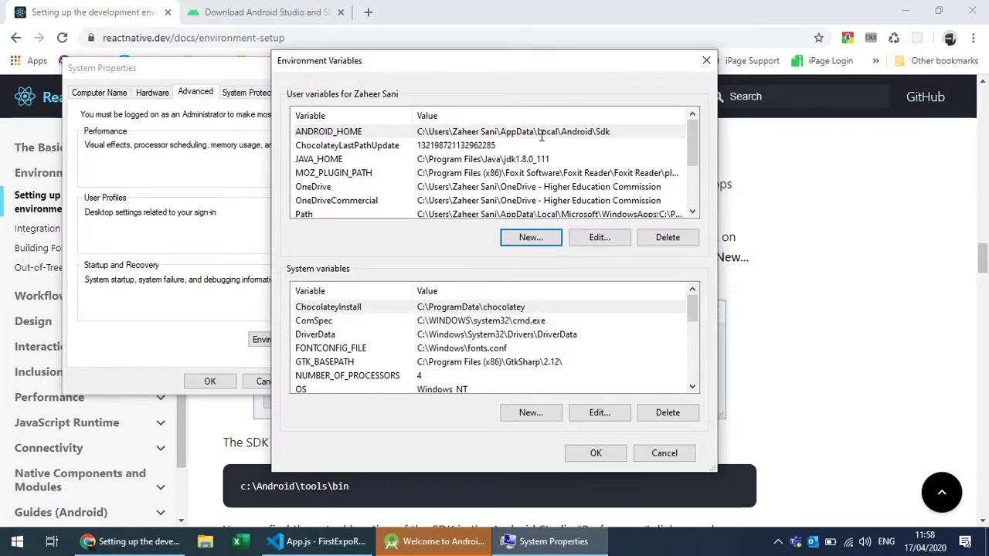
pyautogui.click(706, 60)
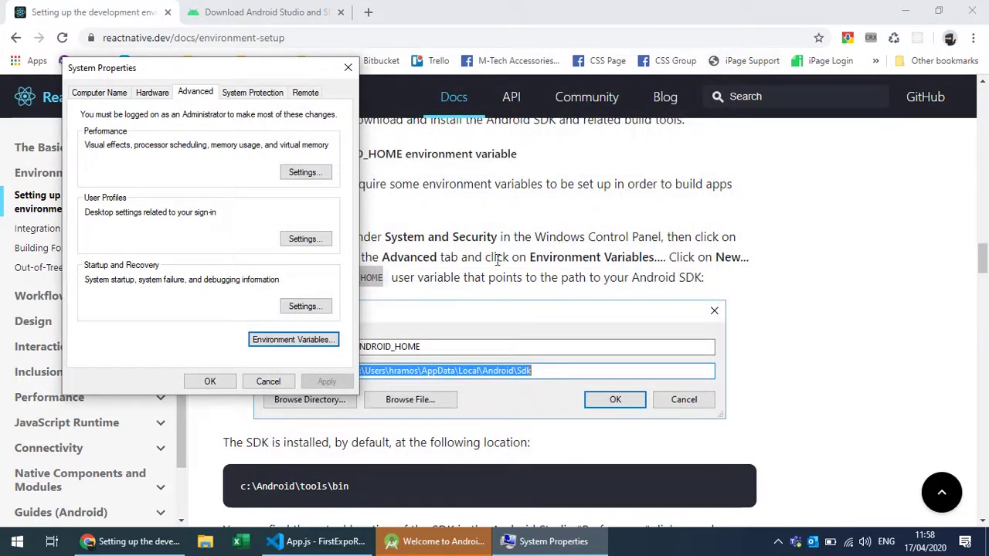
pyautogui.click(269, 380)
# Step: Read the setup page's SDK location notes and the "Add platform-tools to Path" section
pyautogui.scroll(-2, 823, 359)
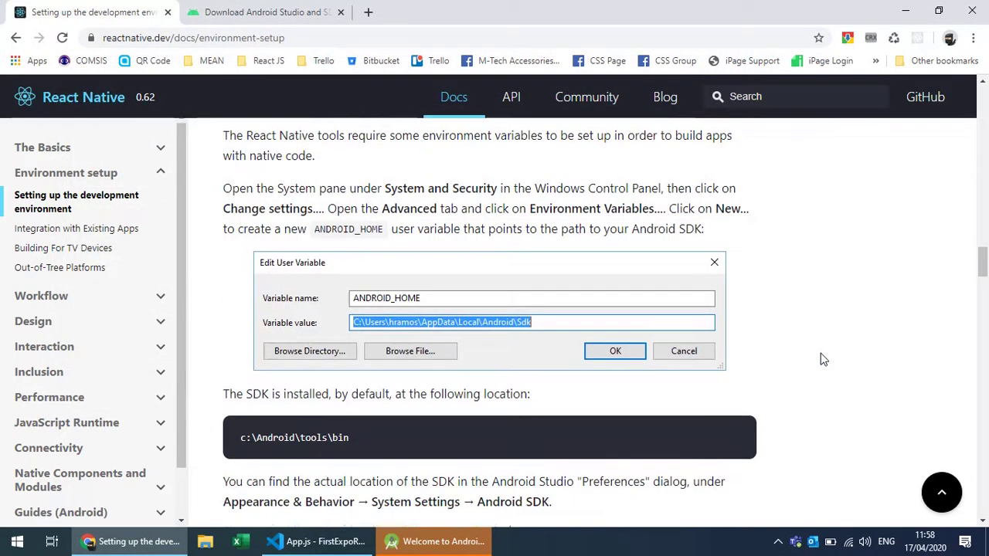
pyautogui.scroll(-2, 793, 365)
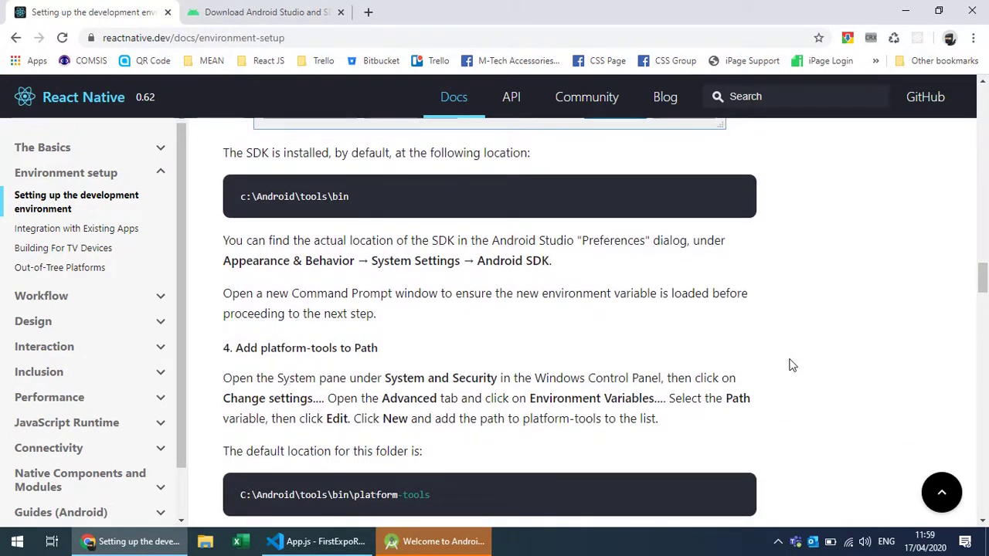
pyautogui.scroll(-3, 782, 360)
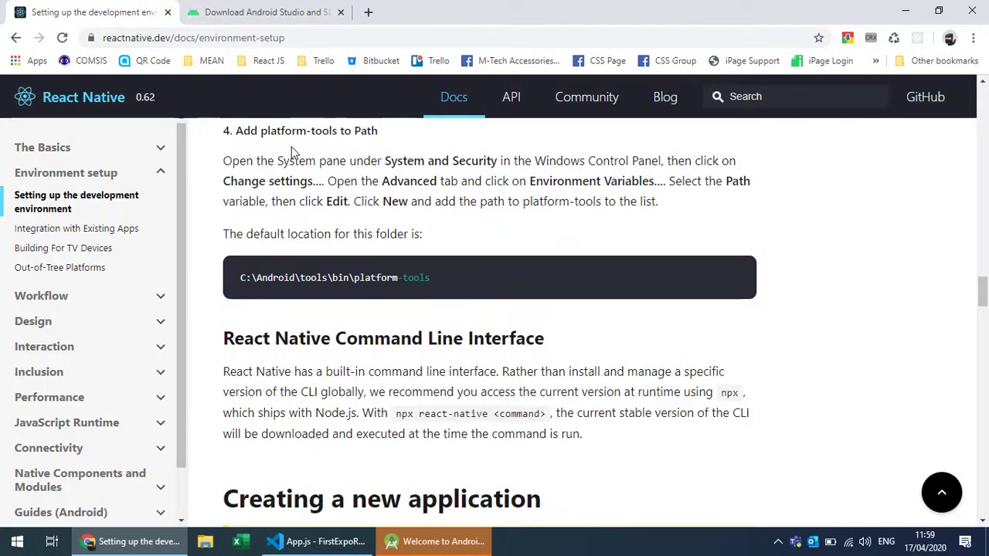
pyautogui.doubleClick(363, 133)
pyautogui.click(433, 250)
# Step: Search Windows for "envir", open the environment variables list and open the user Path variable for editing
pyautogui.press('super')
pyautogui.write('envir')
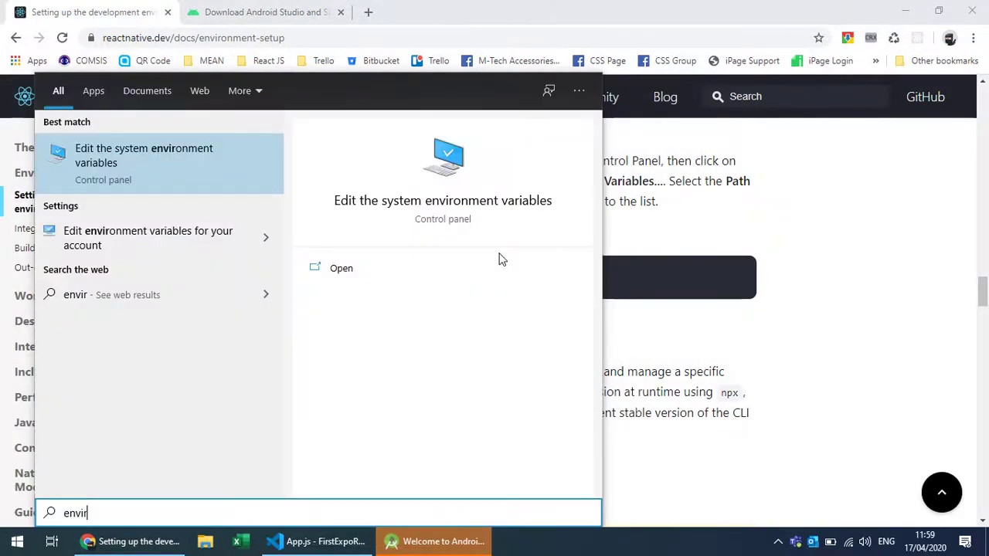
pyautogui.click(337, 272)
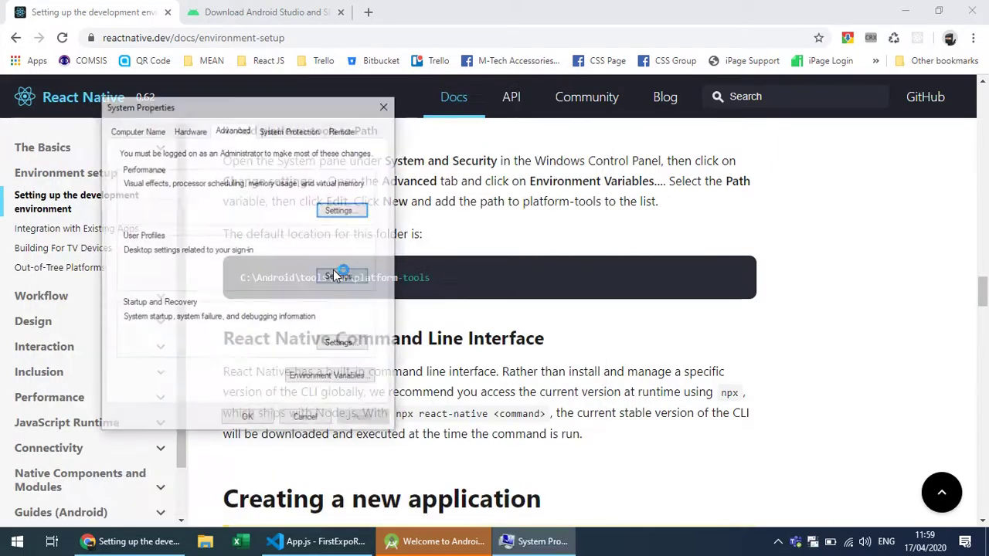
pyautogui.click(321, 380)
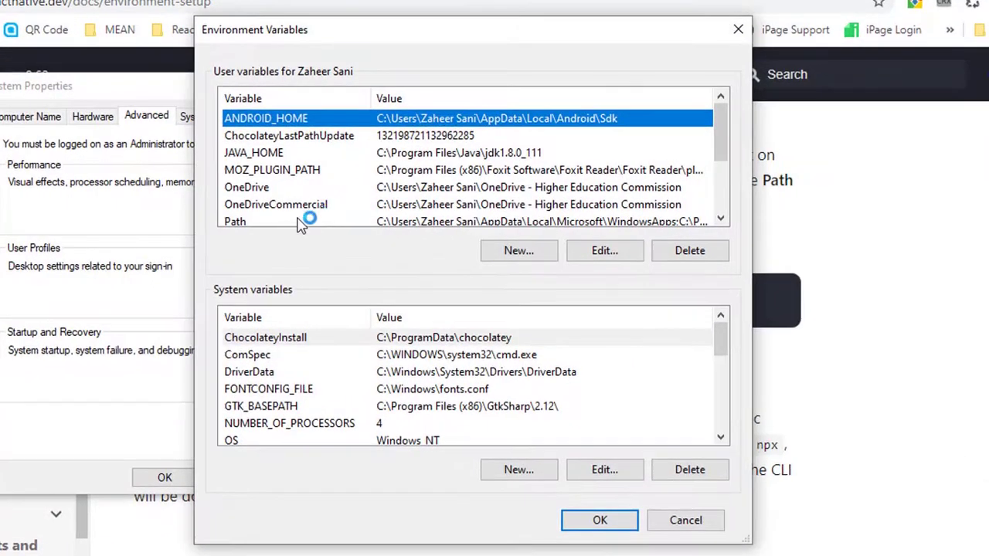
pyautogui.doubleClick(302, 222)
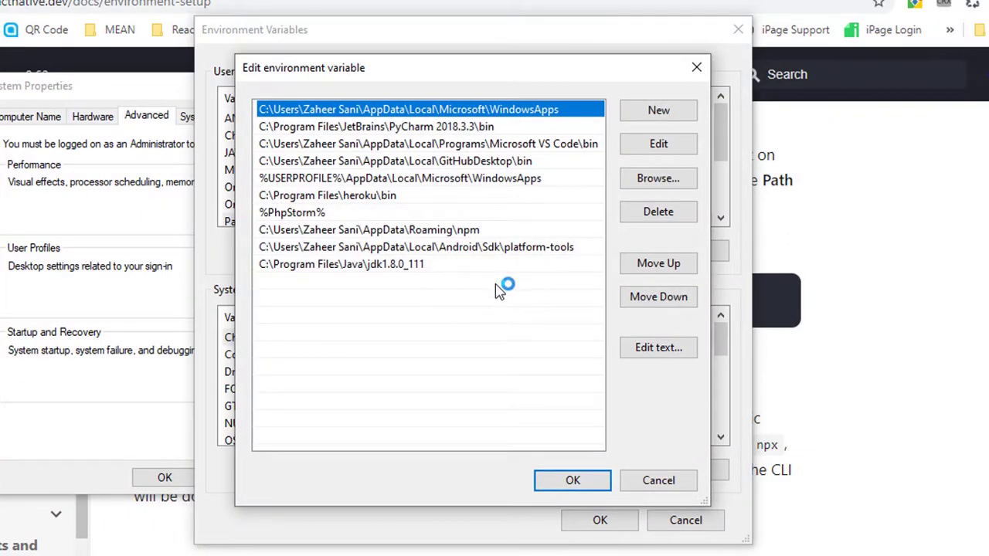
# Step: Examine the Android Sdk platform-tools entry in the Path variable, highlighting the user-name part of its path
pyautogui.click(375, 248)
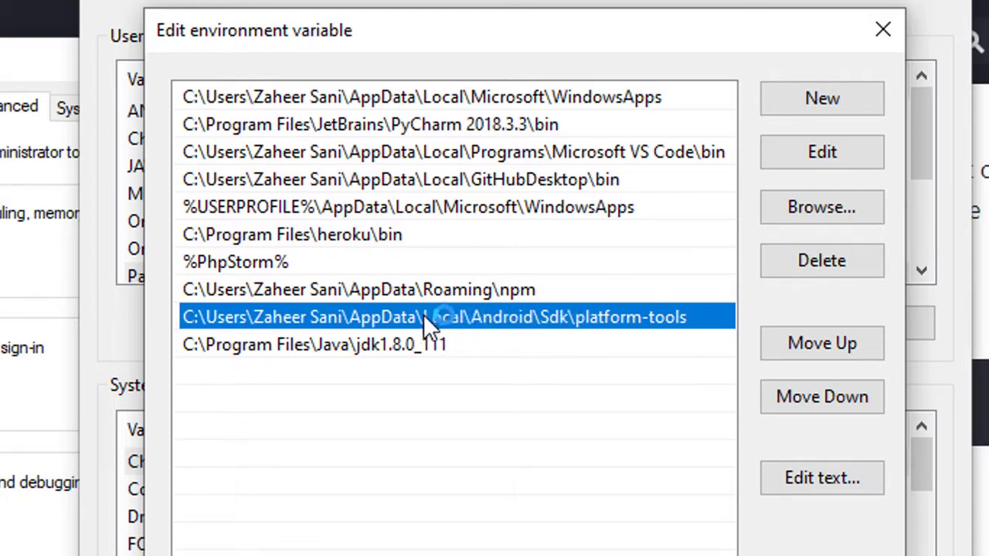
pyautogui.doubleClick(298, 319)
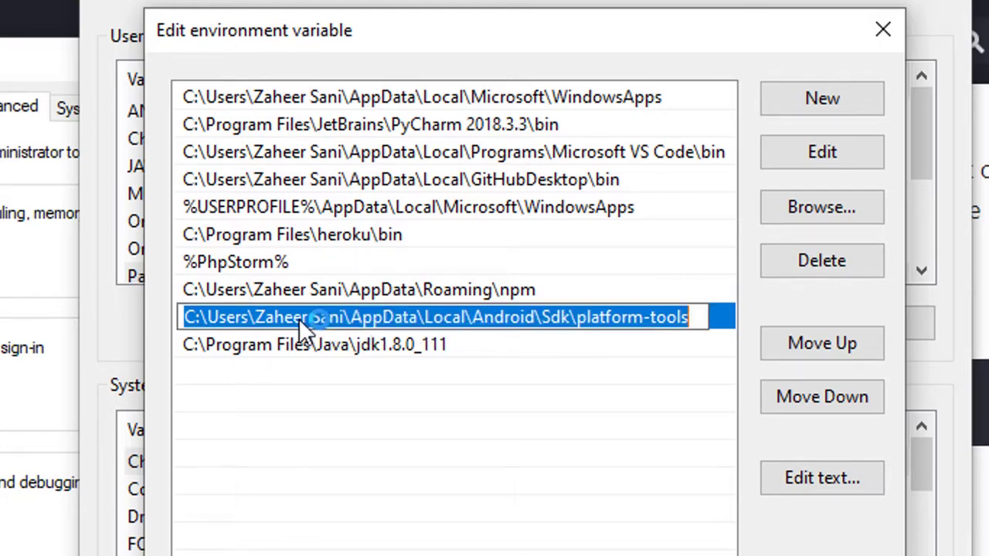
pyautogui.click(263, 319)
pyautogui.doubleClick(256, 320)
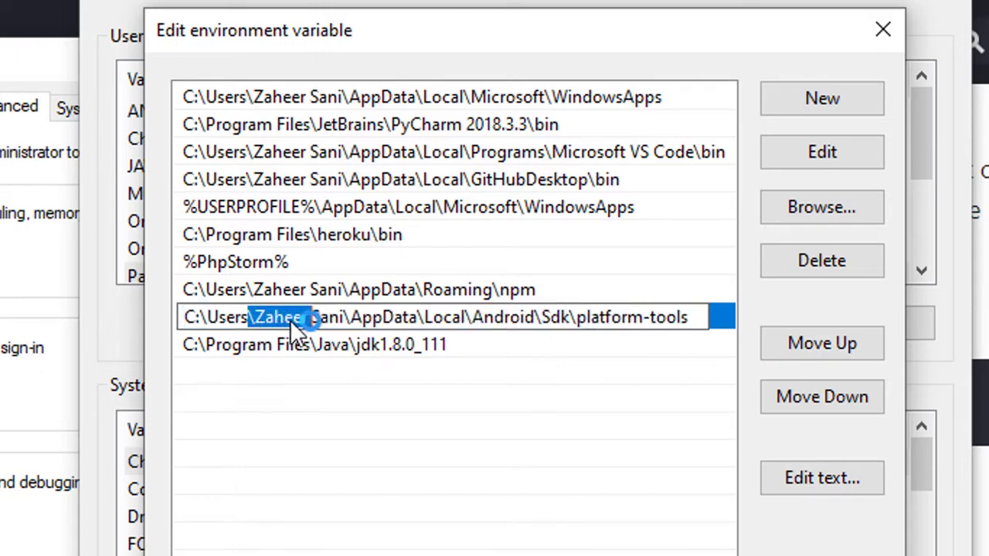
pyautogui.moveTo(344, 318); pyautogui.dragTo(293, 319)
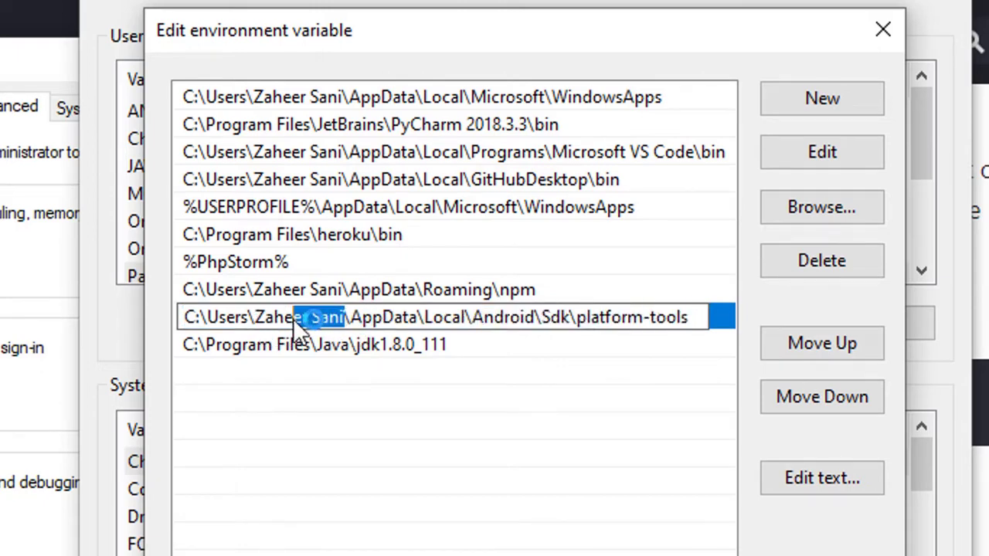
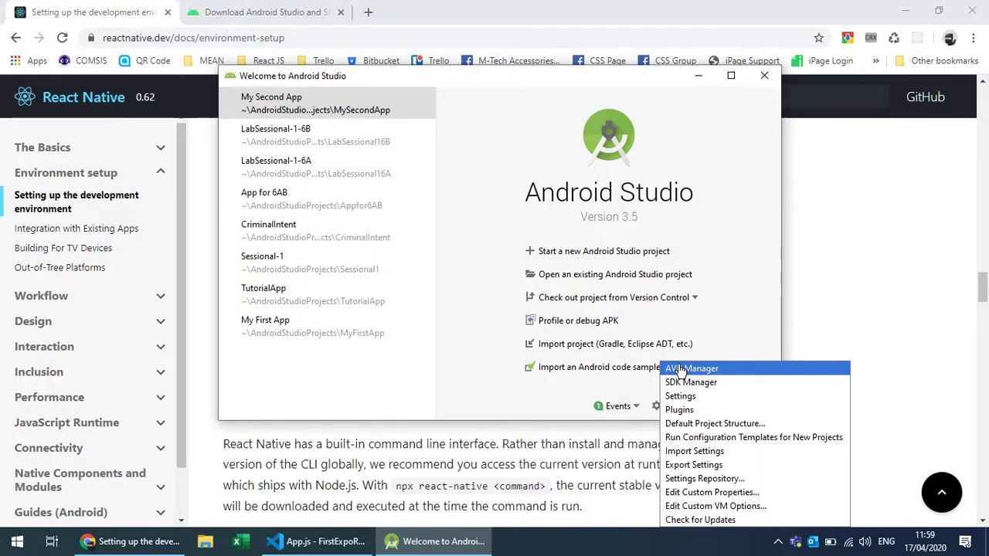
# Step: Open the AVD Manager and start a new virtual device based on the Pixel 3 XL phone definition
pyautogui.click(680, 369)
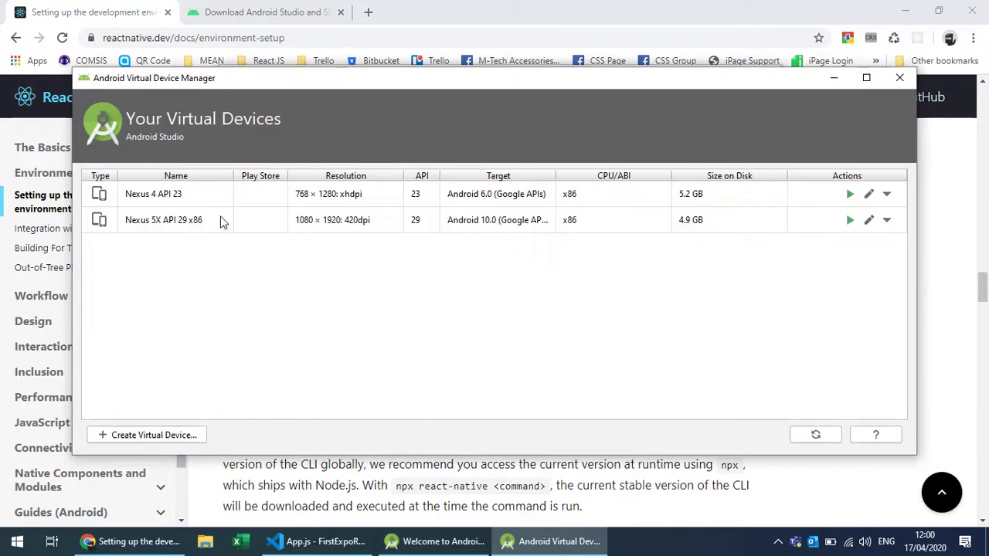
pyautogui.click(136, 437)
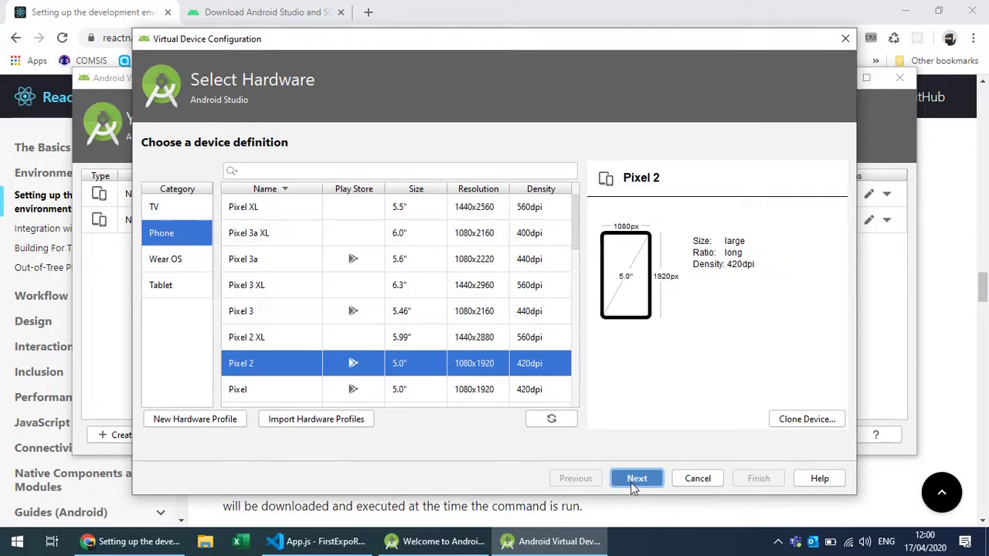
pyautogui.click(273, 314)
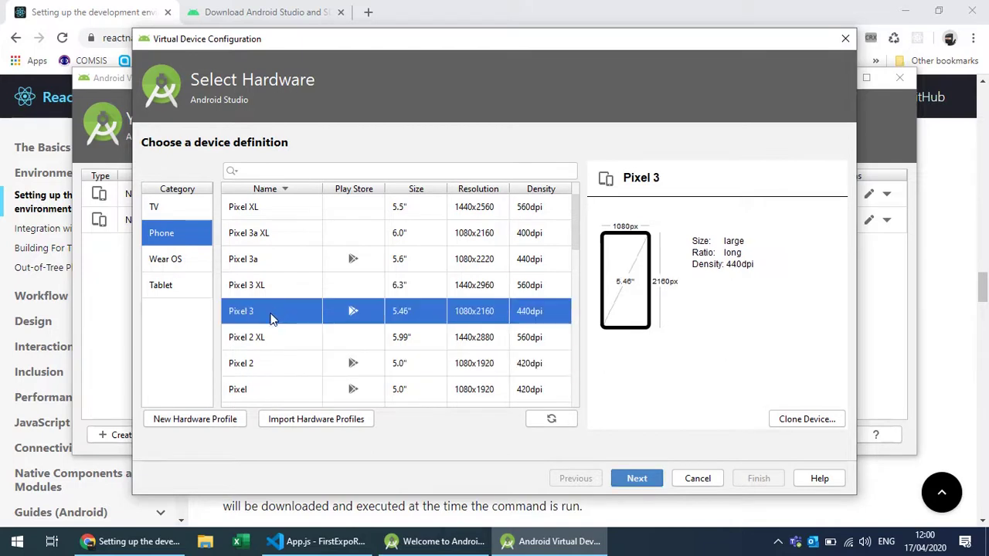
pyautogui.click(268, 286)
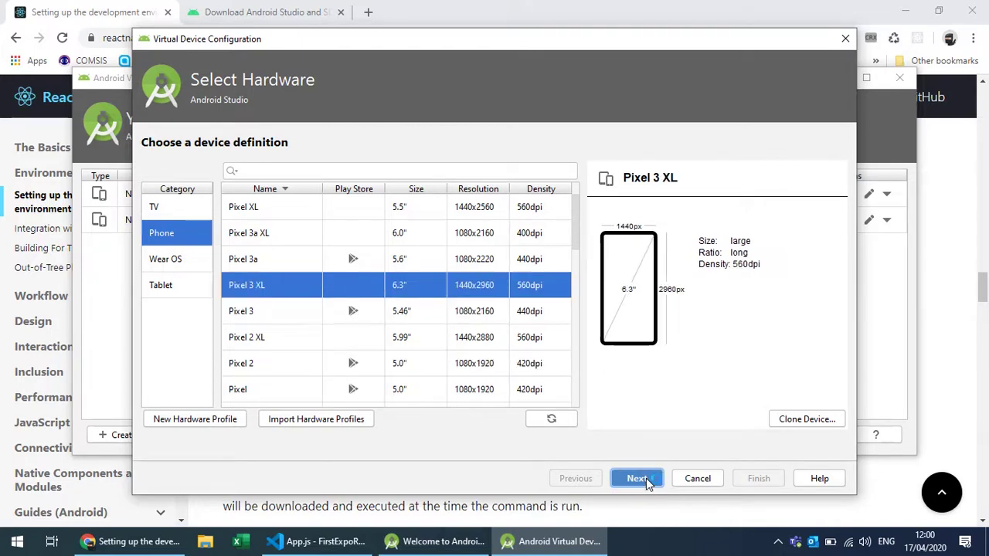
pyautogui.press('Return')
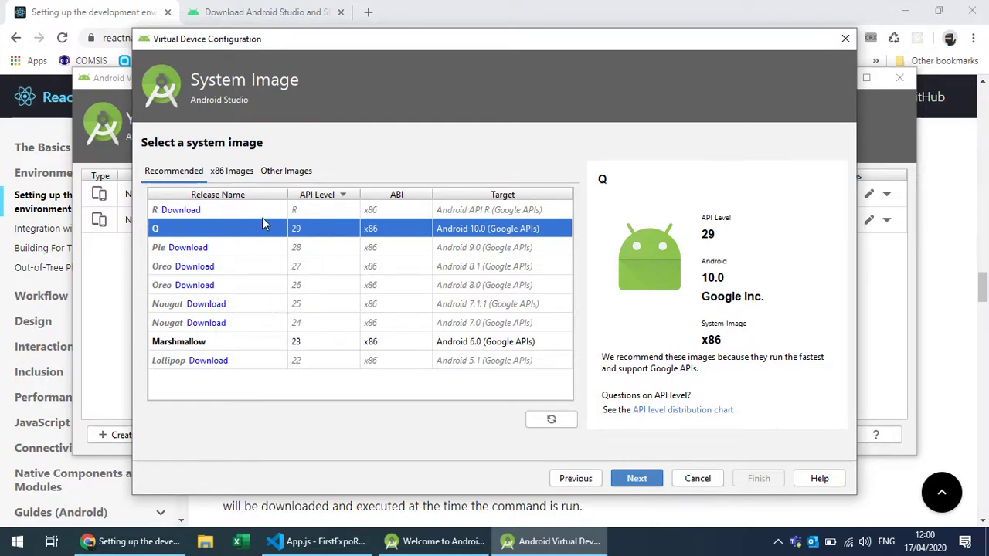
# Step: Browse the x86, other and recommended system images, cancel the new virtual device and close the AVD Manager
pyautogui.click(232, 172)
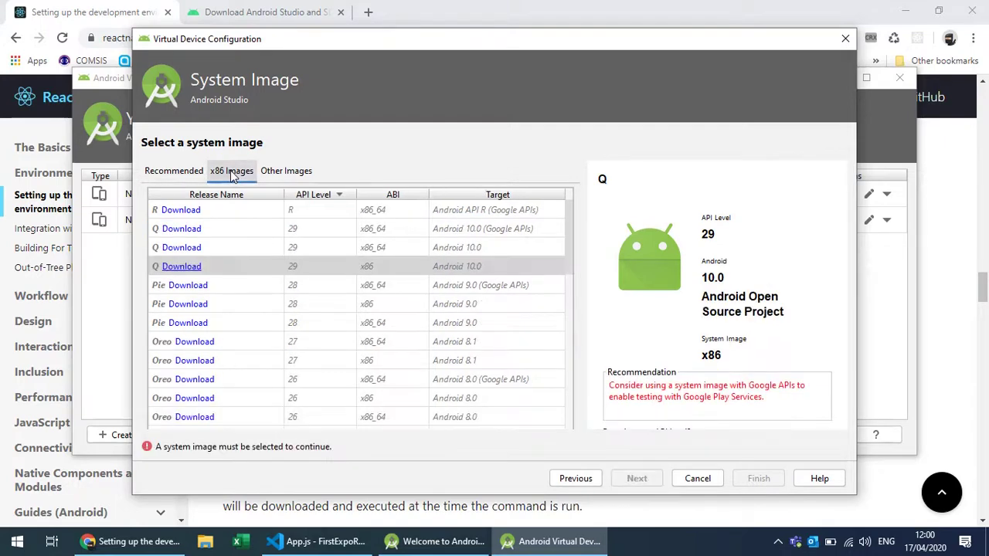
pyautogui.click(282, 171)
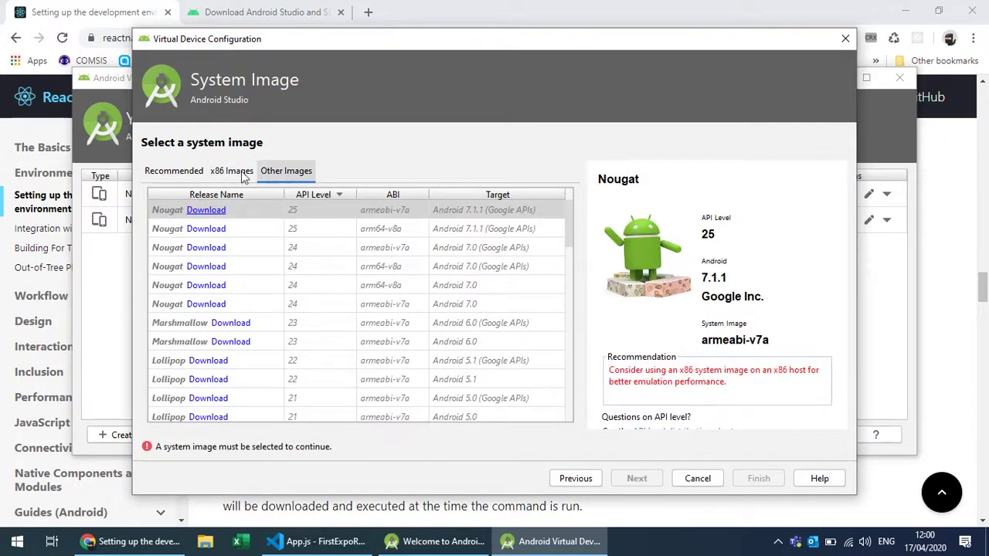
pyautogui.click(160, 171)
pyautogui.click(272, 344)
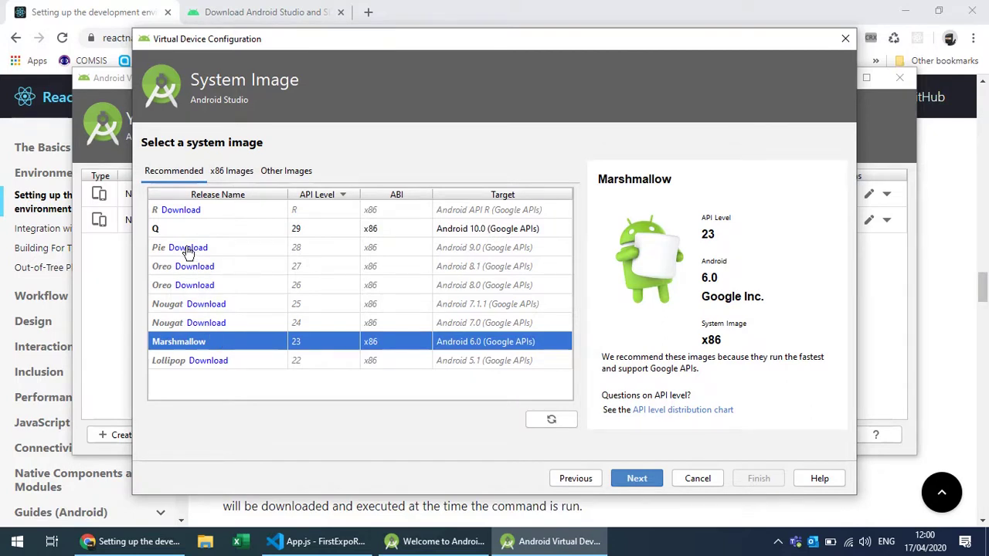
pyautogui.click(456, 255)
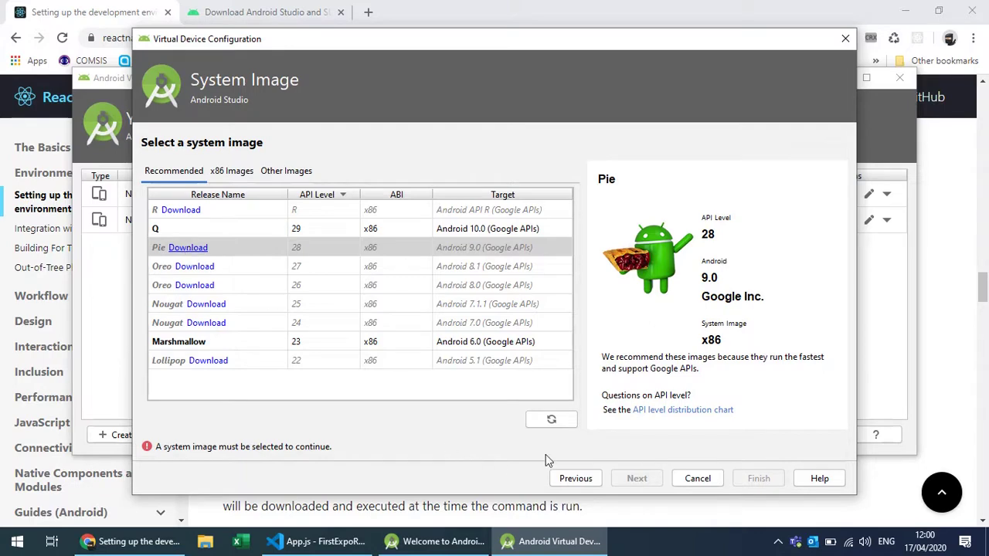
pyautogui.click(698, 480)
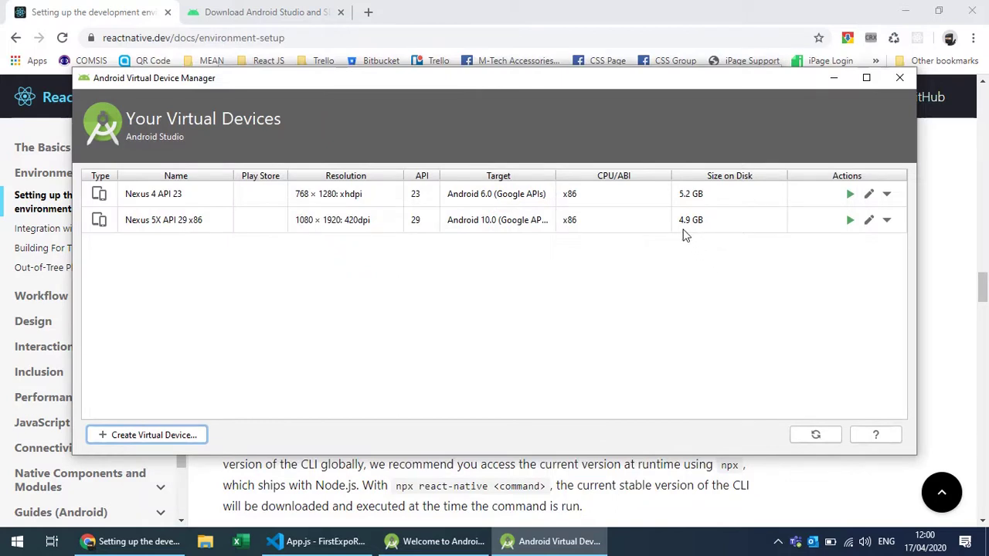
pyautogui.click(740, 223)
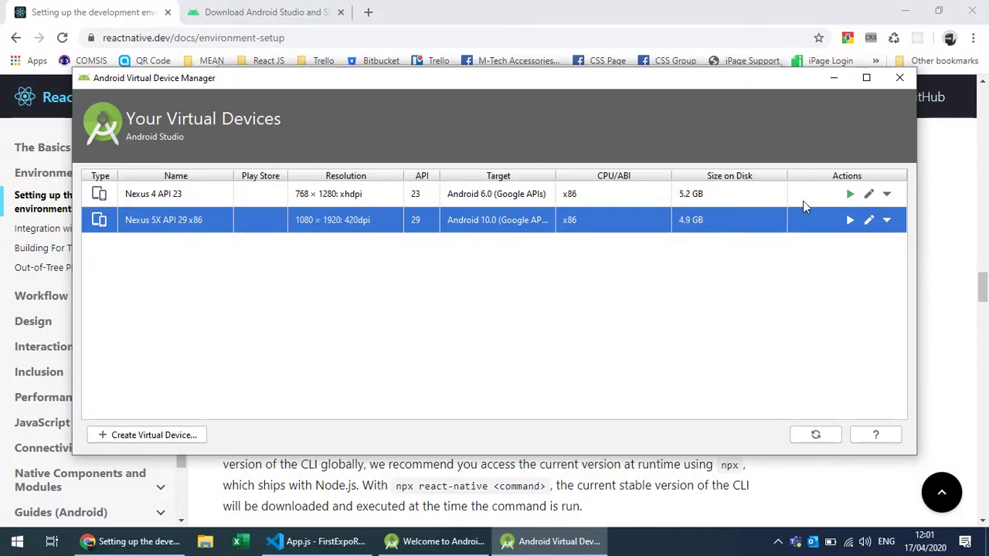
pyautogui.click(899, 80)
# Step: Read the "Creating a new application" note about removing a previously installed global react-native-cli package
pyautogui.press('End')
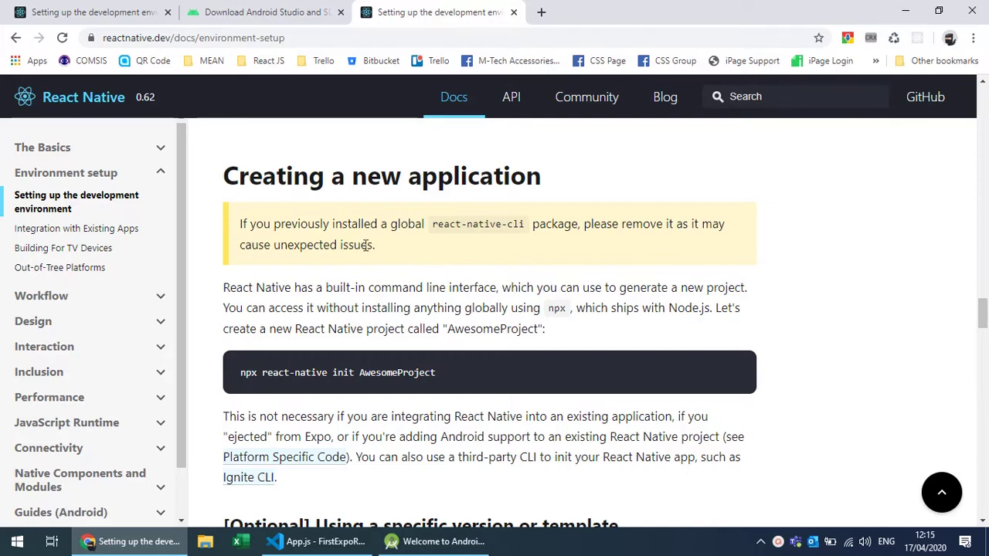
pyautogui.moveTo(275, 224); pyautogui.dragTo(444, 239)
pyautogui.click(459, 244)
# Step: Open a Command Prompt window by running cmd from the Windows Run dialog
pyautogui.press('super+r')
pyautogui.write('cnd')
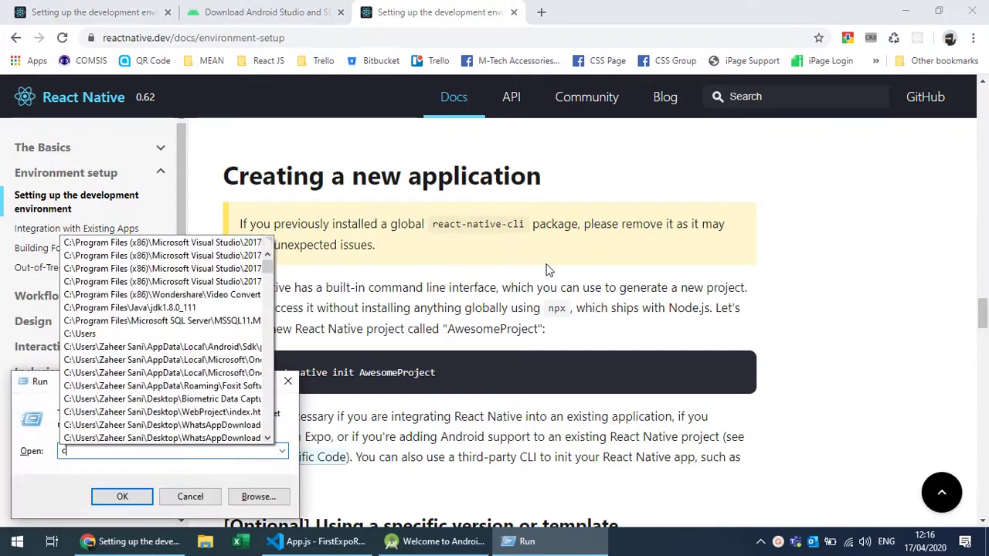
pyautogui.press('BackSpace')
pyautogui.press('BackSpace')
pyautogui.write('md')
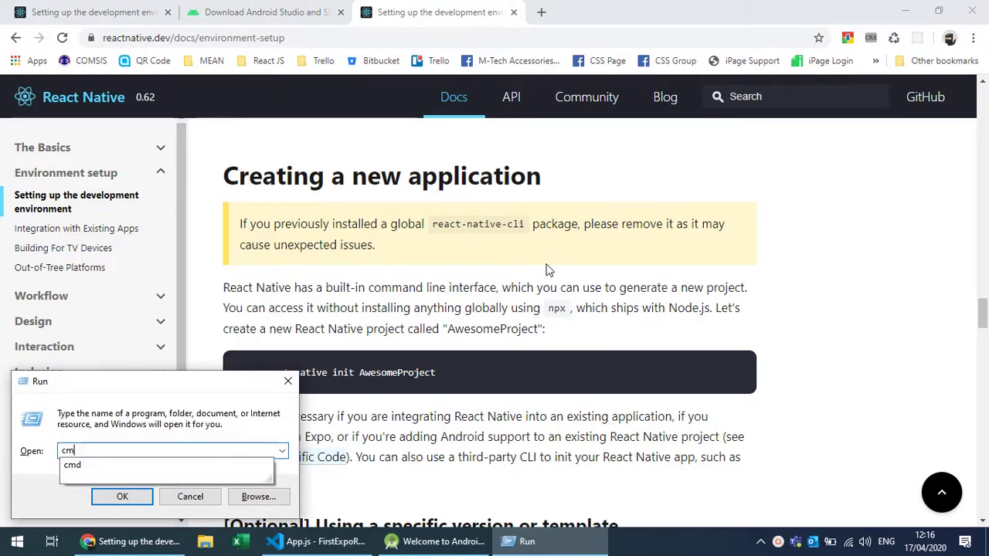
pyautogui.press('Return')
# Step: Write the command npm uninstall react-native-cli -g at the prompt and reposition the console window
pyautogui.write('npm u')
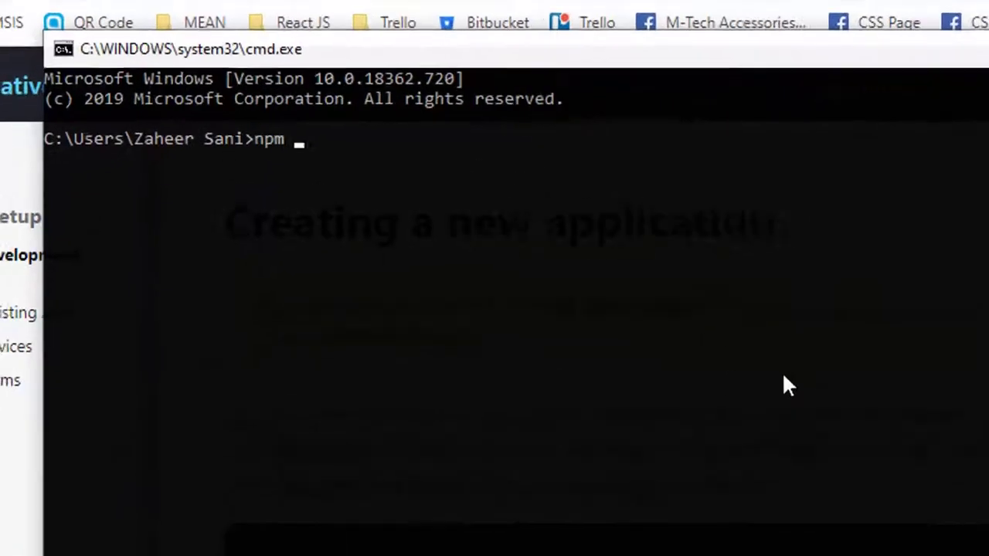
pyautogui.write('ni')
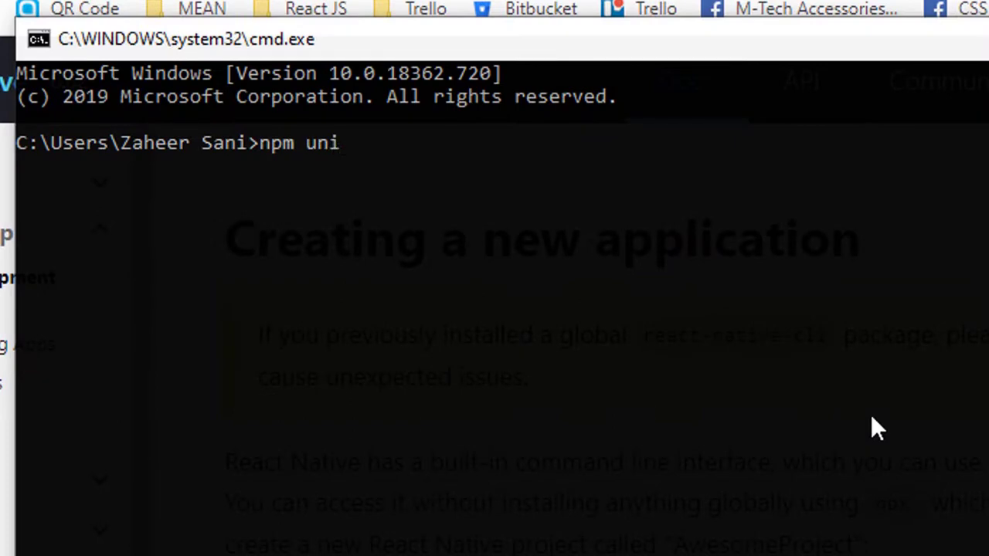
pyautogui.write('nstall react')
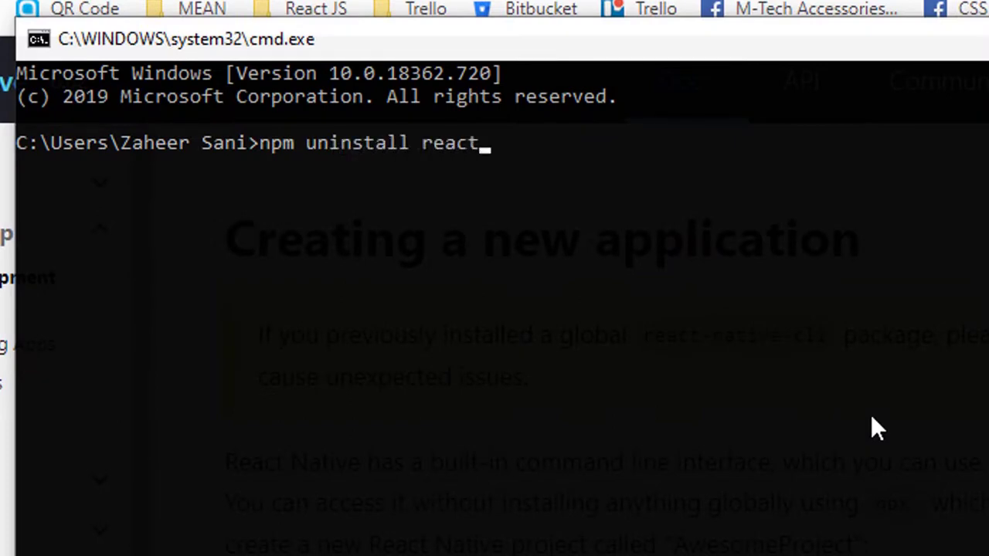
pyautogui.write('-native')
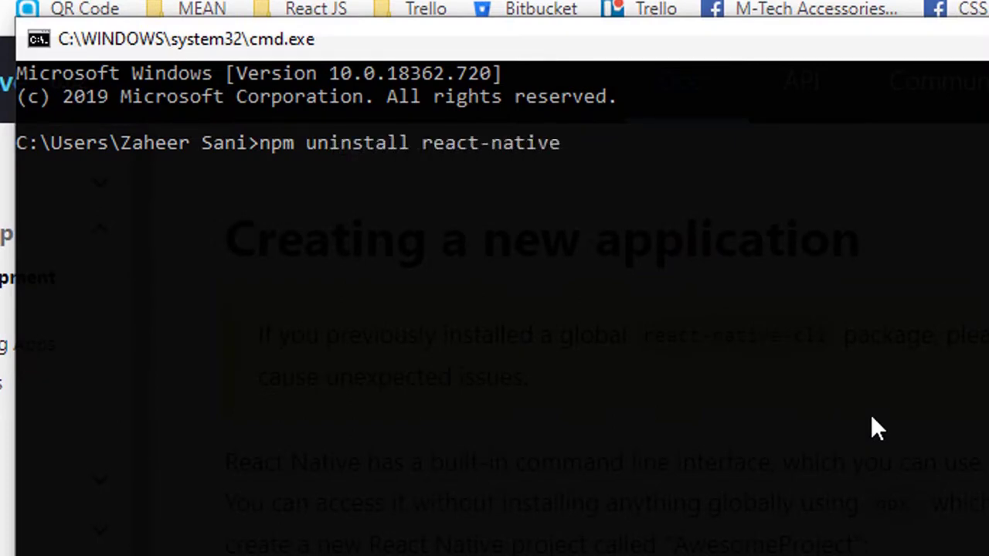
pyautogui.write('-cli -g')
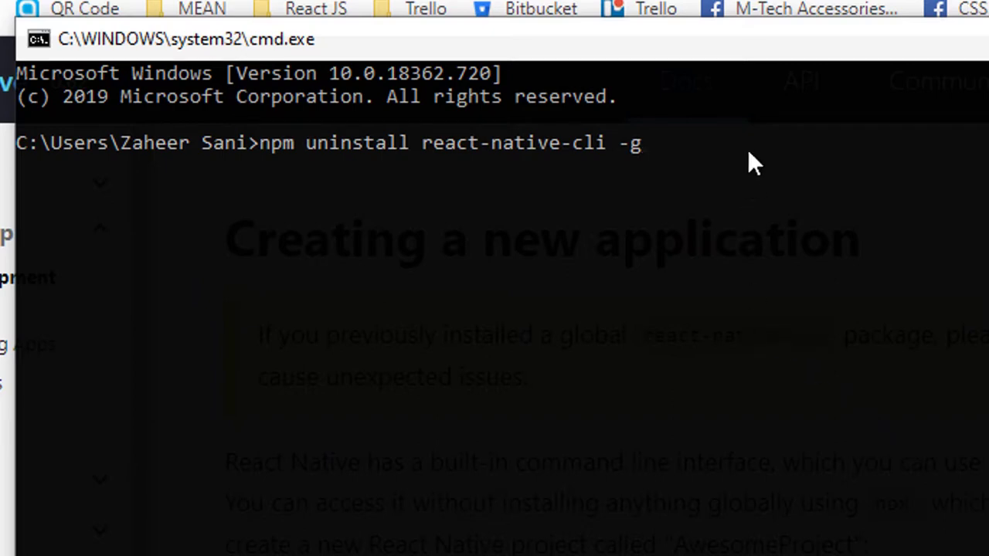
pyautogui.moveTo(766, 46); pyautogui.dragTo(784, 0)
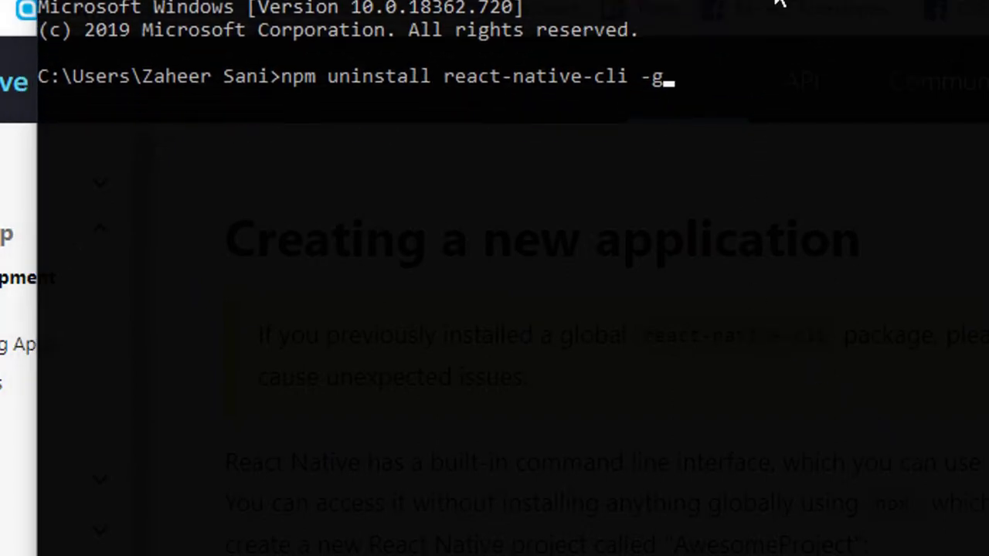
# Step: Switch to the React Native documentation and examine the react-native part of the npx init command
pyautogui.hotkey('alt', 'Tab')
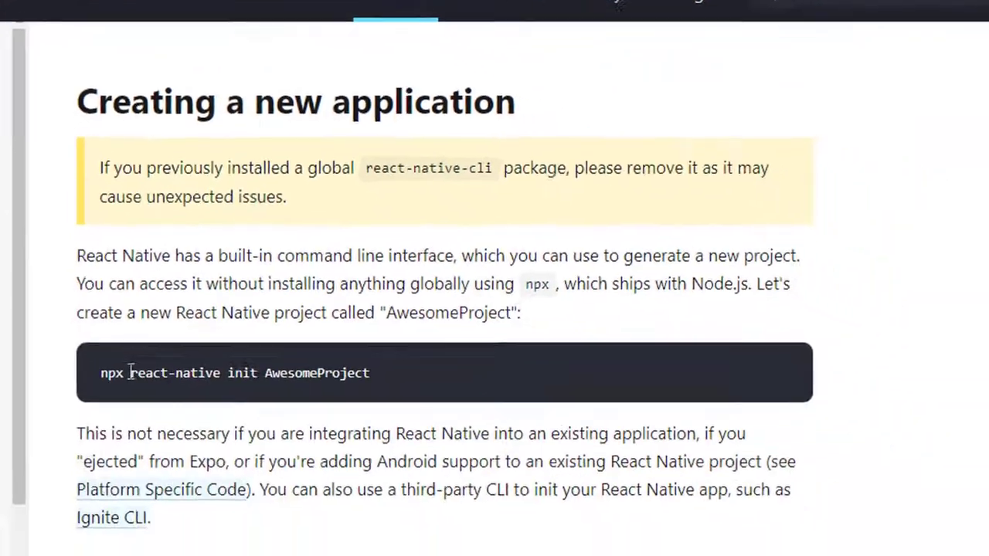
pyautogui.moveTo(117, 352); pyautogui.dragTo(203, 351)
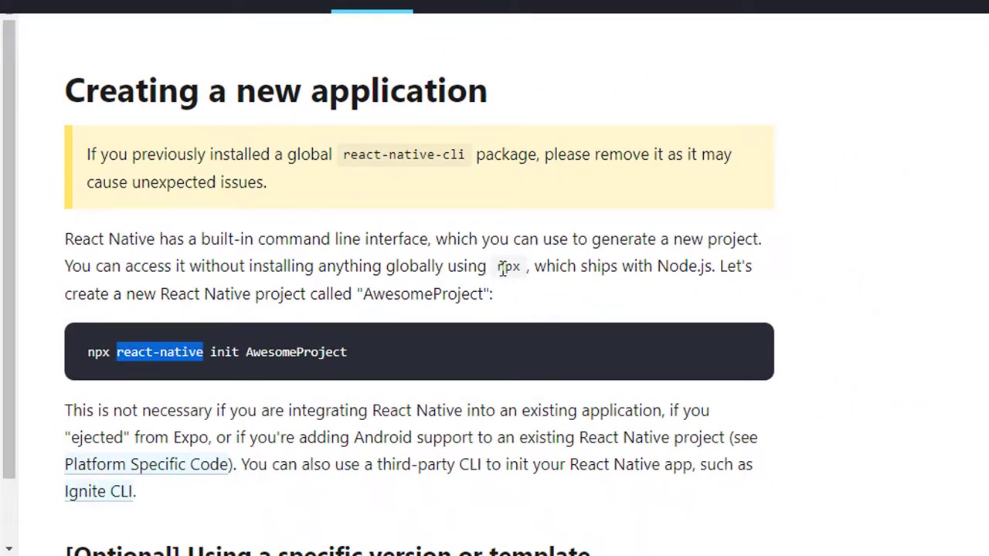
pyautogui.click(516, 291)
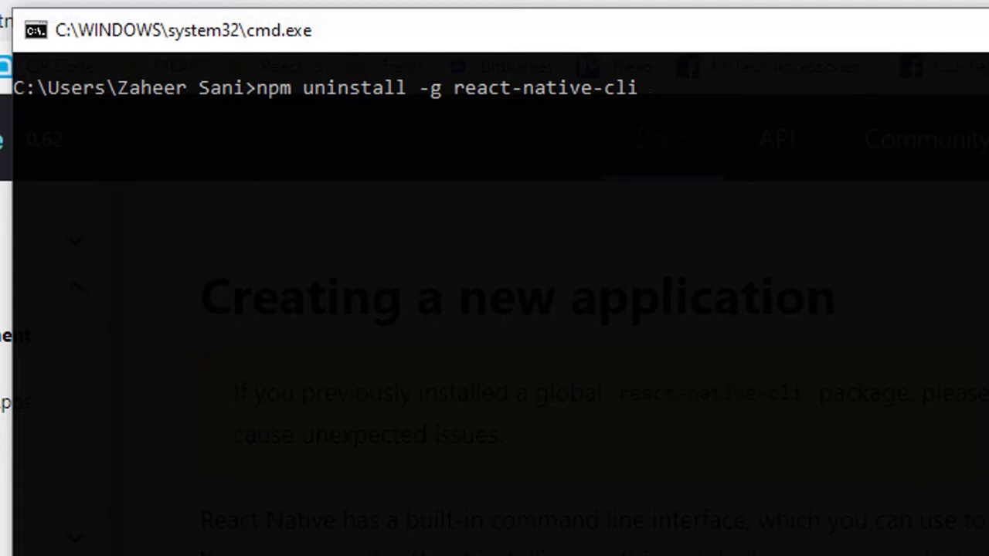
# Step: Run npm uninstall -g react-native-cli in the Command Prompt and change the working directory to D:\ReactNative
pyautogui.press('Return')
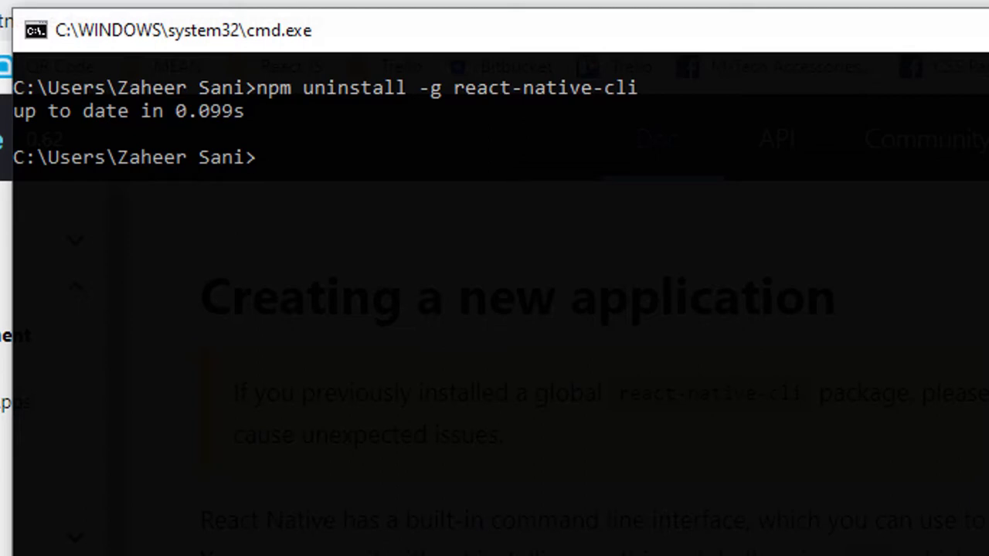
pyautogui.write('d:')
pyautogui.press('Return')
pyautogui.write('cd React')
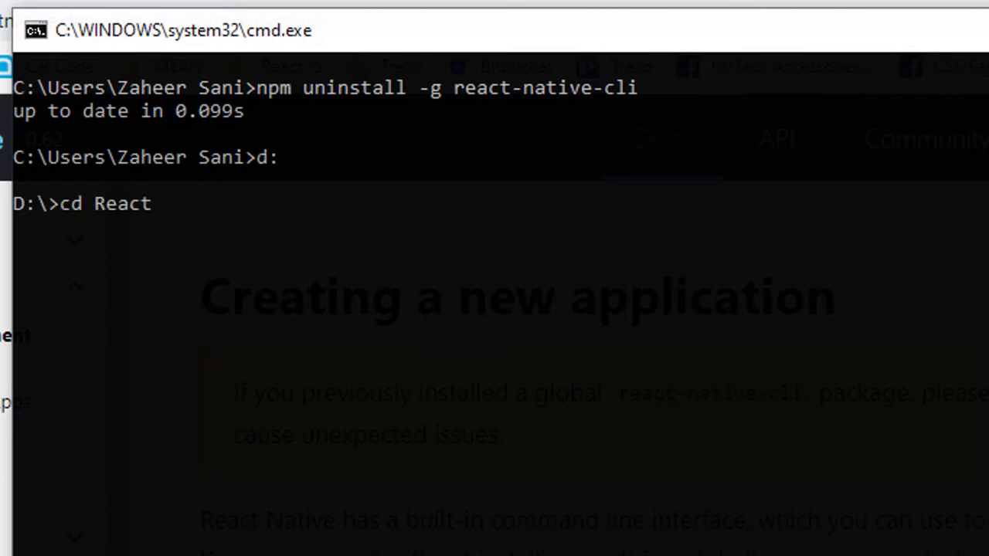
pyautogui.press('Tab')
pyautogui.press('Return')
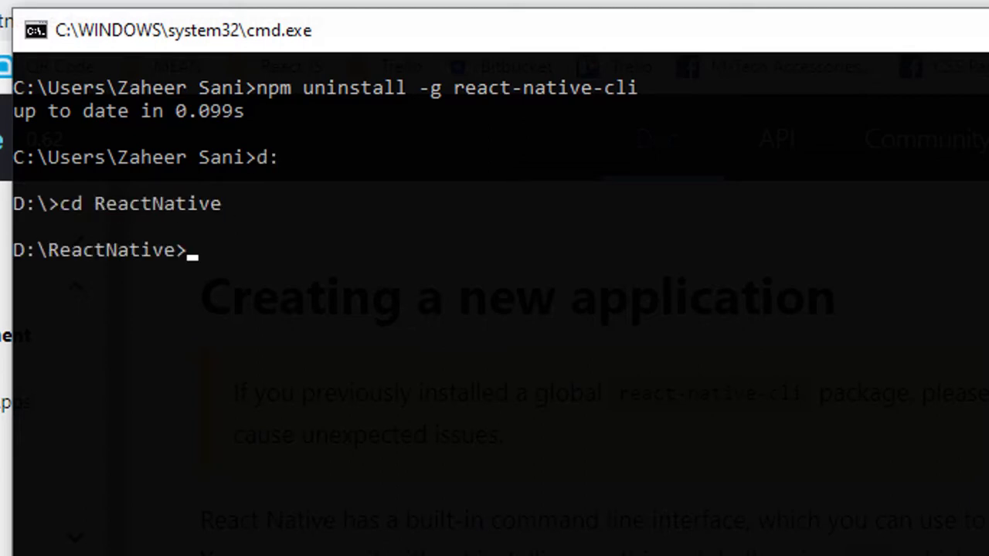
# Step: Create a new React Native project named FirstRNCLIProject by running npx react-native init
pyautogui.write('npx react-')
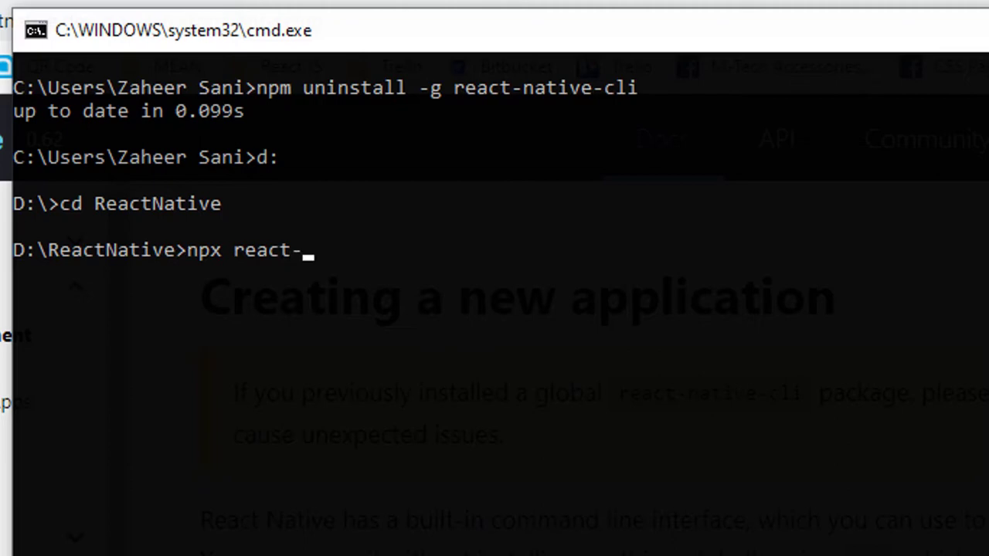
pyautogui.write('native init ')
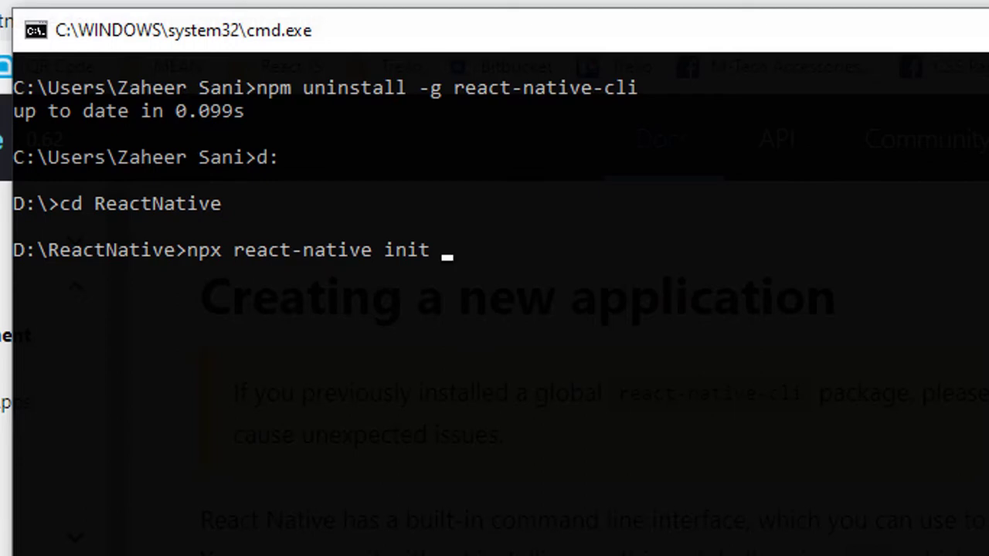
pyautogui.write('FirstR')
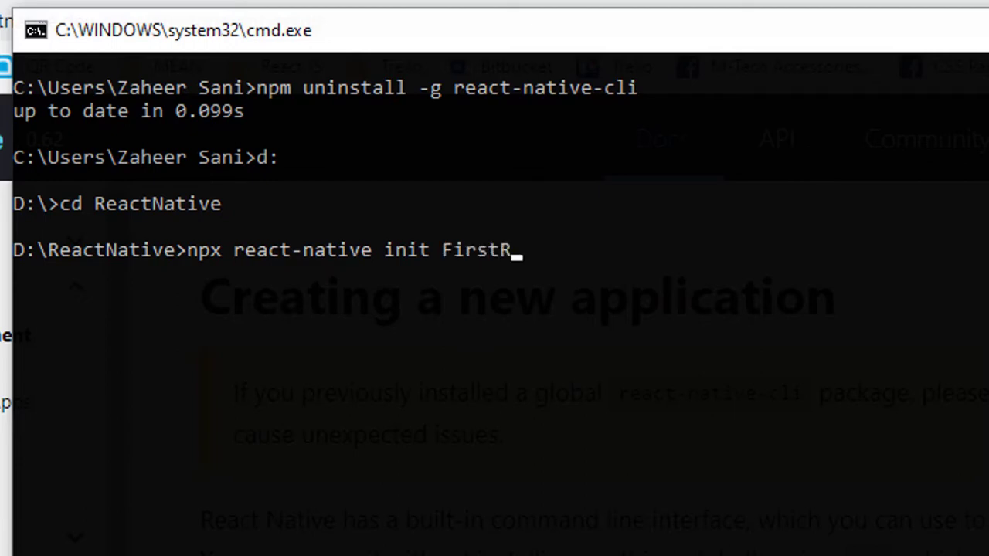
pyautogui.write('NCLI')
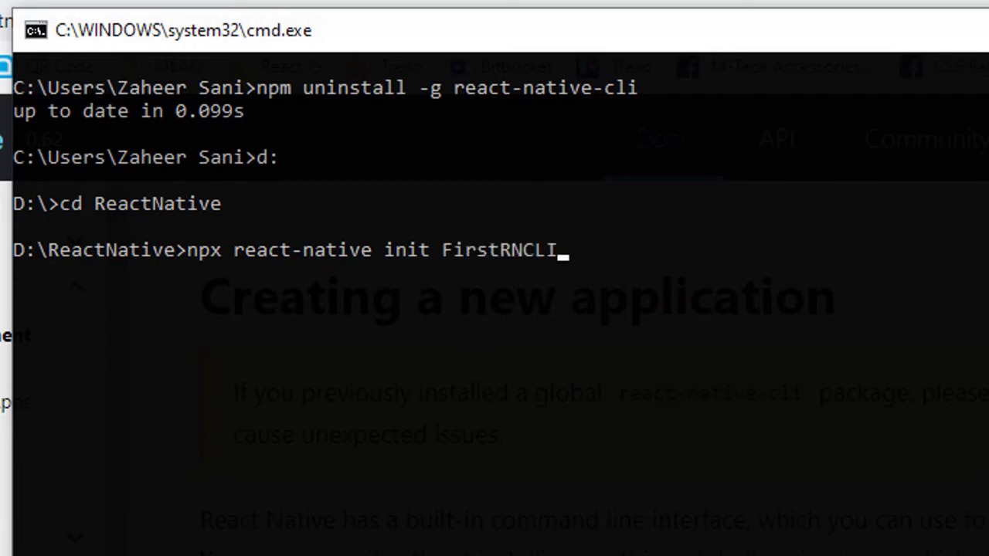
pyautogui.write('Proje')
pyautogui.press('BackSpace')
pyautogui.press('BackSpace')
pyautogui.write('oje')
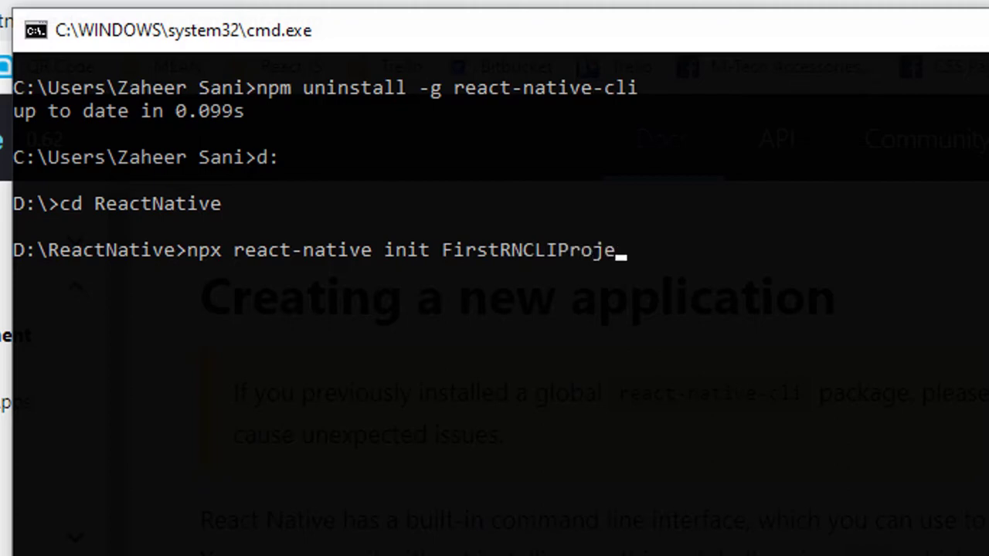
pyautogui.write('ct')
pyautogui.press('BackSpace')
pyautogui.press('Return')
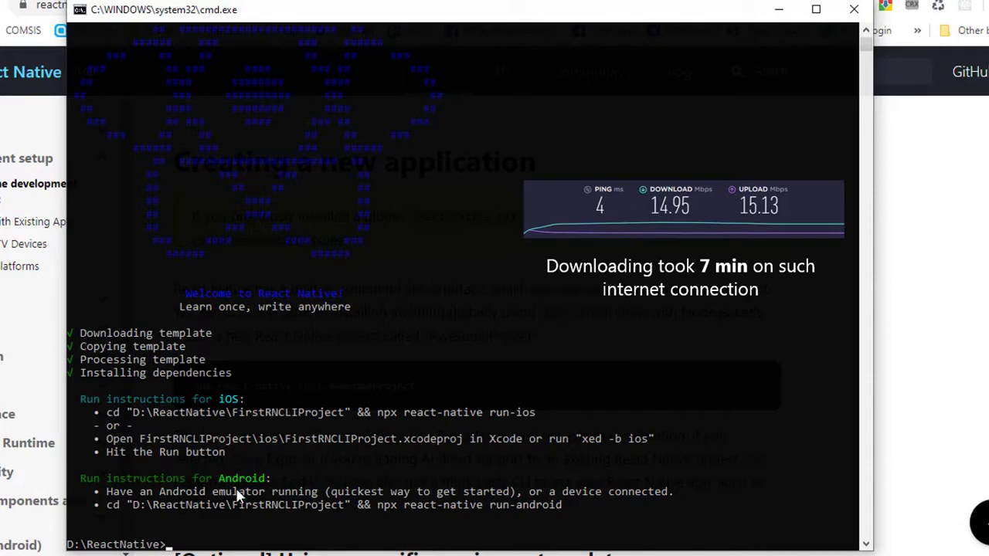
# Step: Examine the npx react-native run-android command in the Android run instructions
pyautogui.moveTo(376, 505); pyautogui.dragTo(562, 510)
pyautogui.click(562, 508)
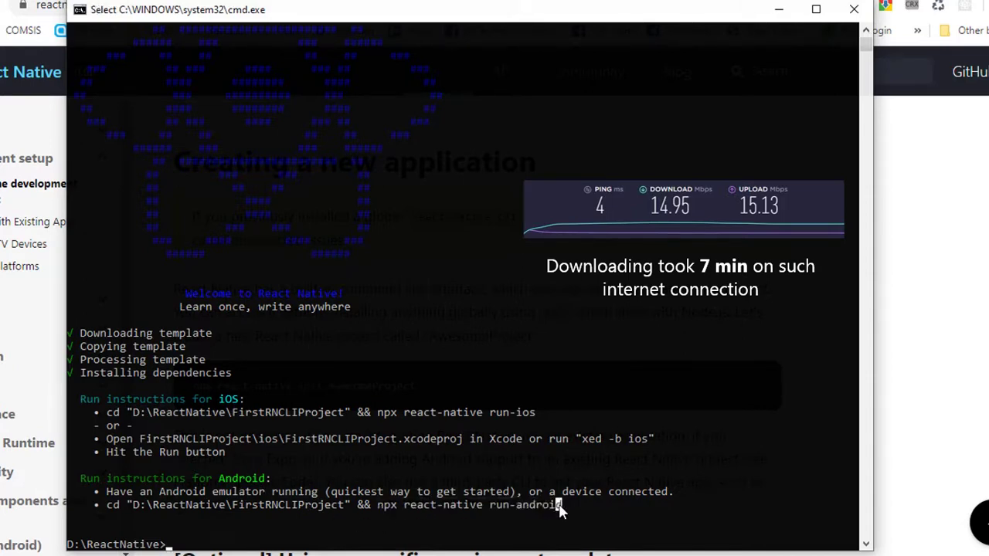
pyautogui.click(368, 545)
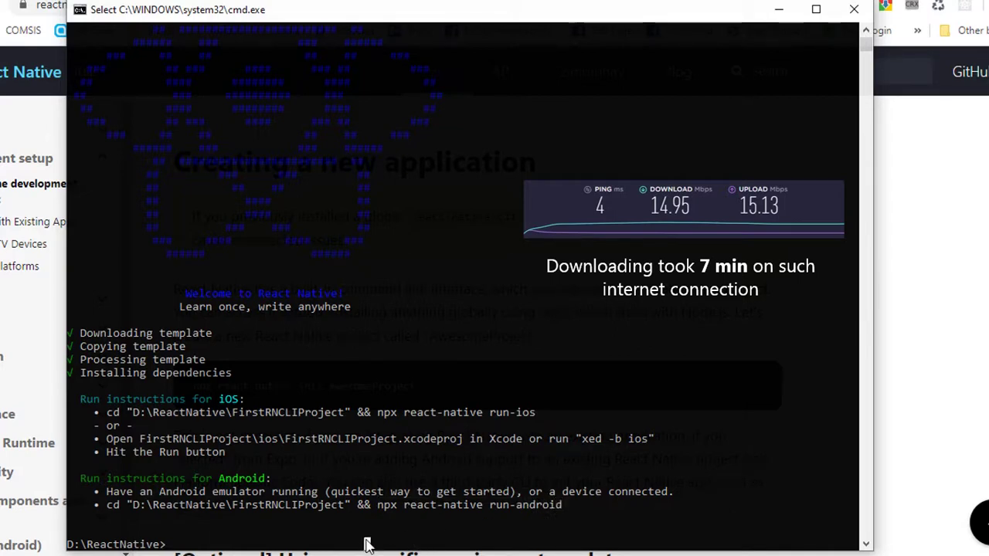